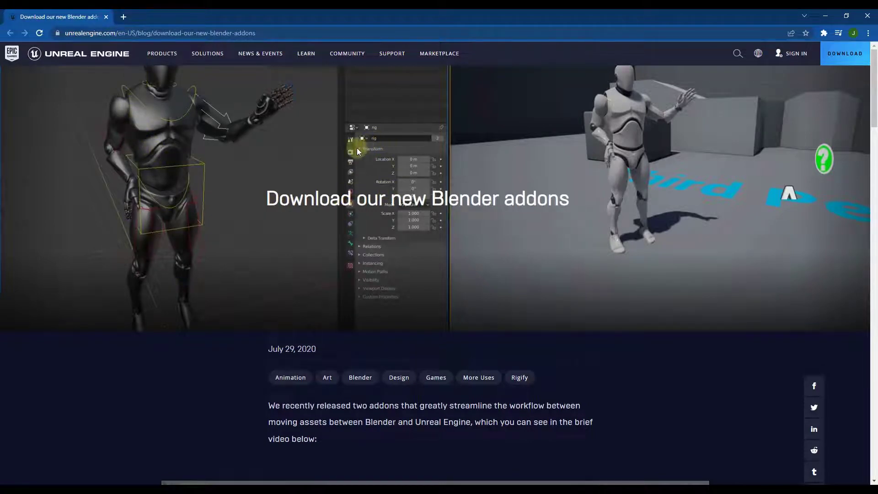
# - Read through the blog post on the Send to Unreal and UE to Rigify addons, down to the download instructions
pyautogui.scroll(-3, 294, 163)
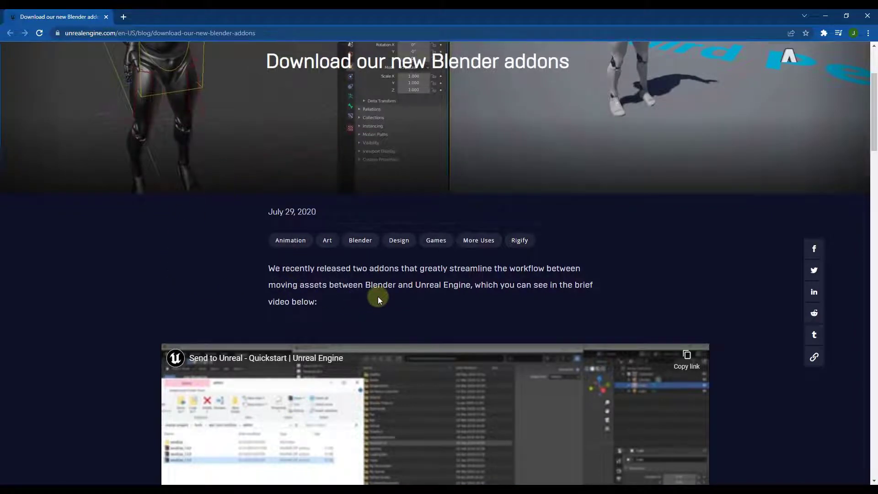
pyautogui.scroll(-9, 378, 296)
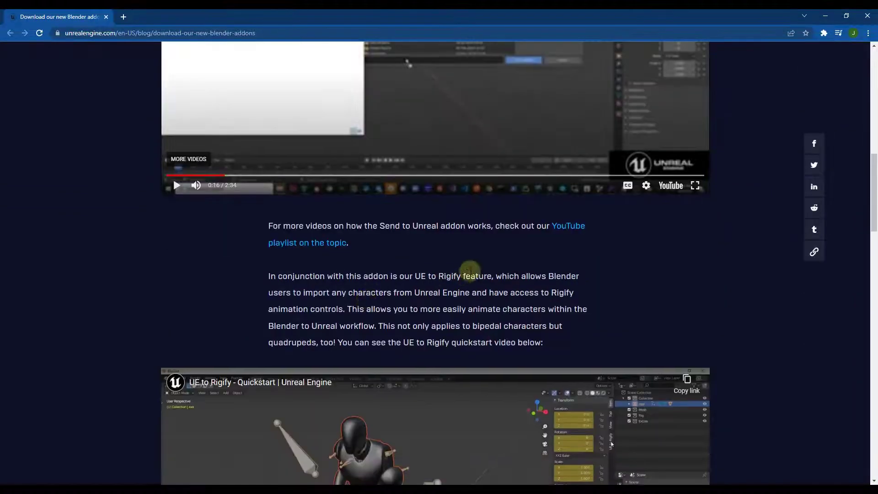
pyautogui.scroll(-1, 470, 271)
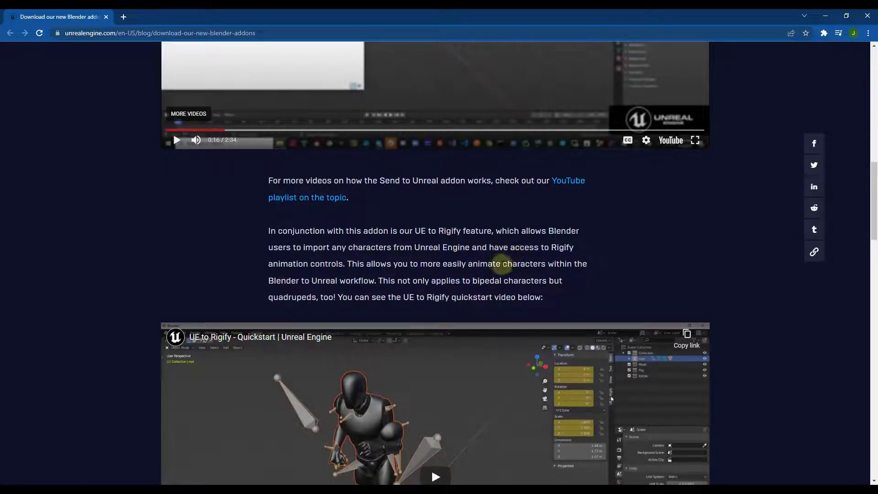
pyautogui.scroll(7, 502, 264)
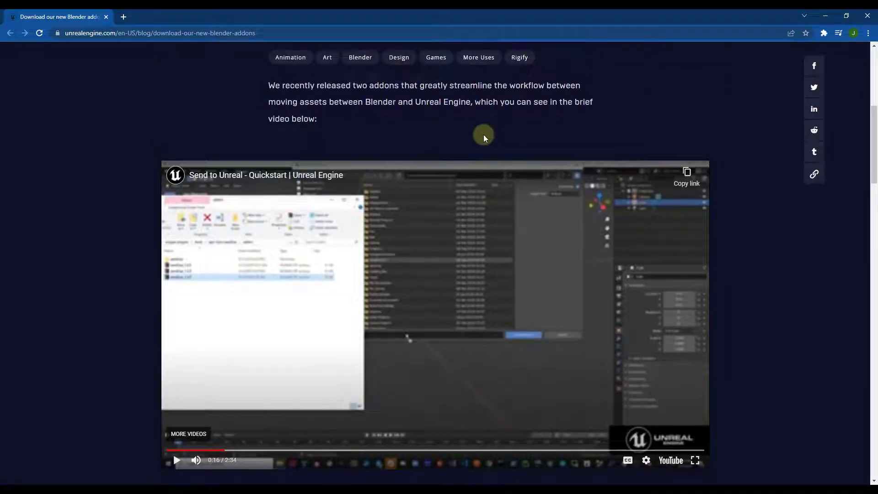
pyautogui.scroll(-2, 274, 188)
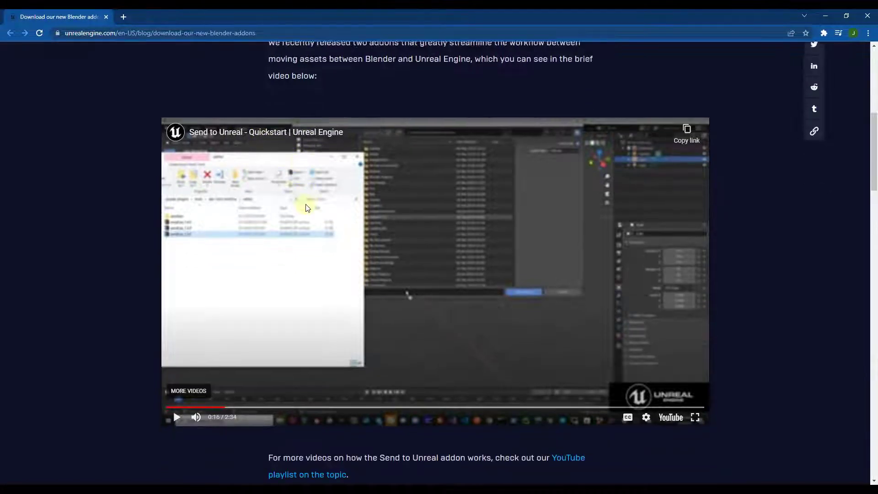
pyautogui.scroll(-9, 288, 155)
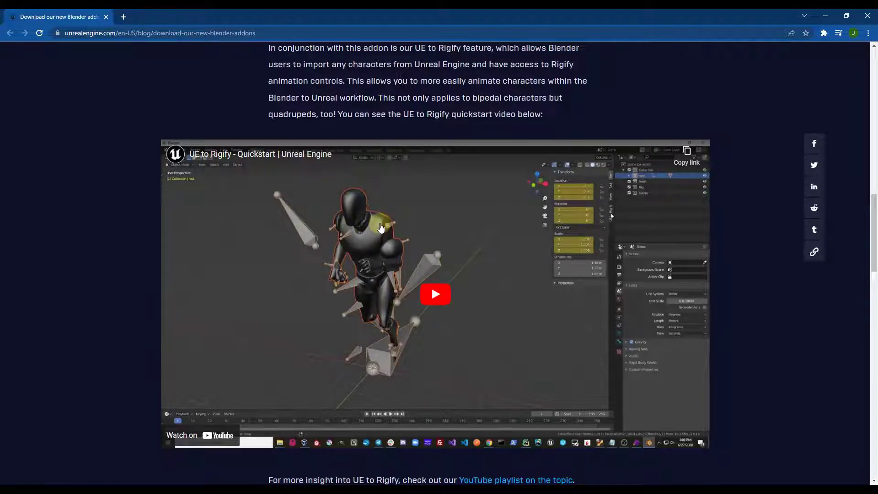
pyautogui.scroll(9, 365, 228)
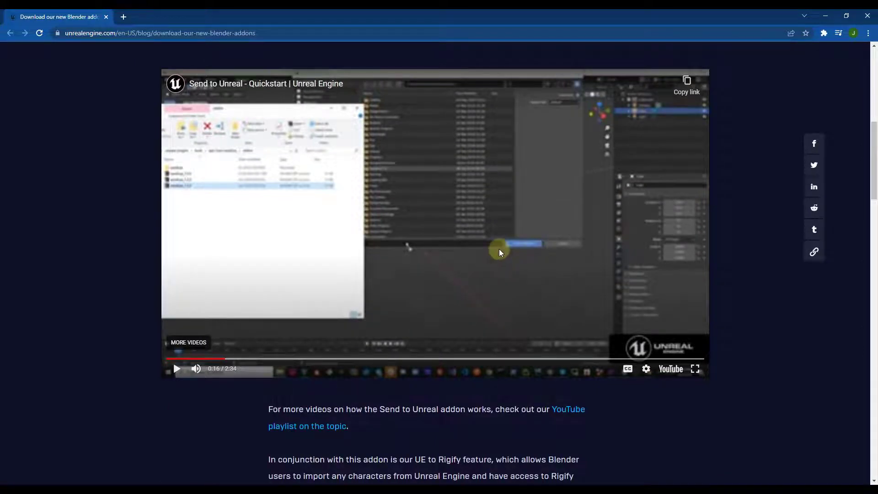
pyautogui.scroll(-15, 498, 248)
pyautogui.scroll(-2, 478, 269)
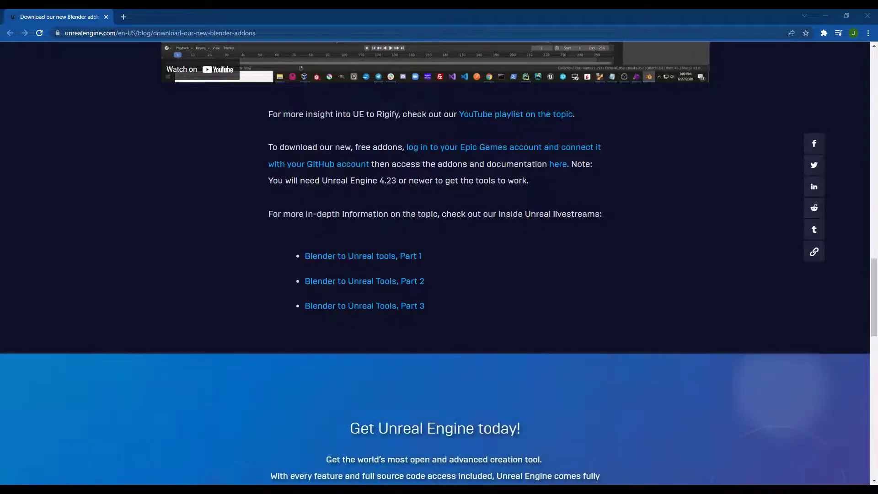
# - Open the addons' GitHub page from the post, and return to the post's account-linking instructions
pyautogui.click(558, 163)
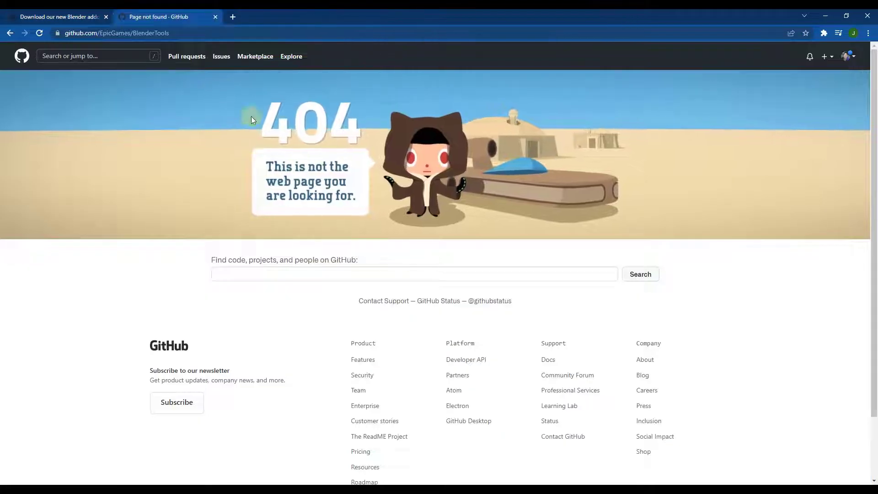
pyautogui.click(71, 11)
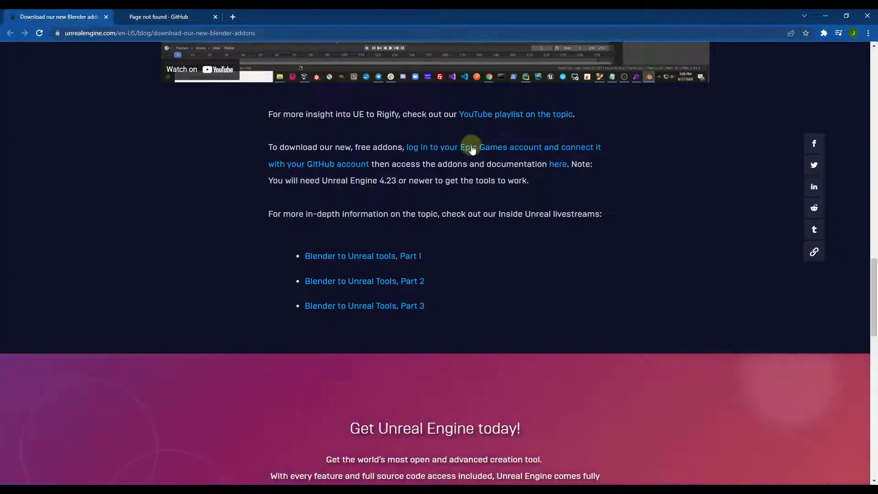
pyautogui.scroll(20, 759, 197)
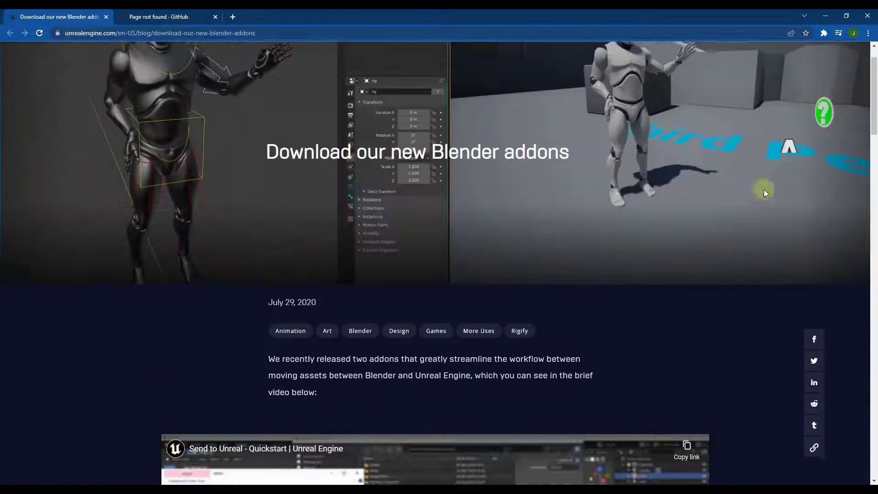
pyautogui.scroll(2, 763, 189)
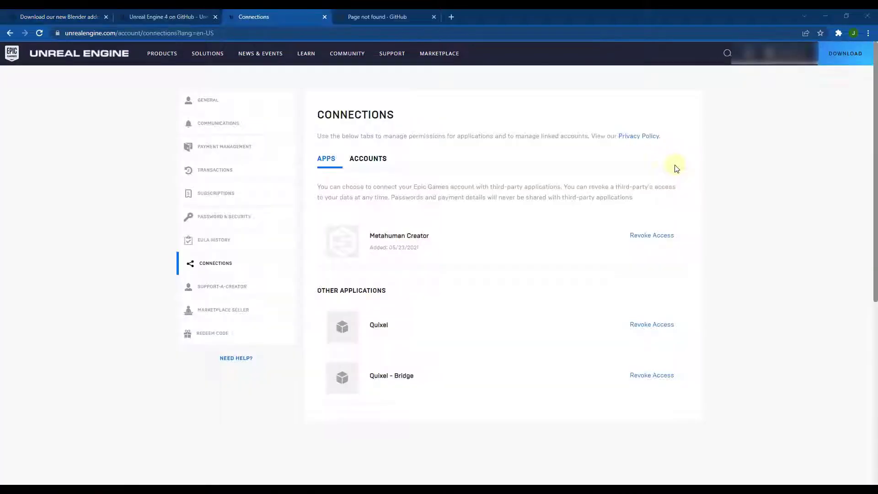
# - Connect the GitHub account to the Epic Games account and authorize EpicGames to access it
pyautogui.moveTo(791, 53)
pyautogui.click(366, 165)
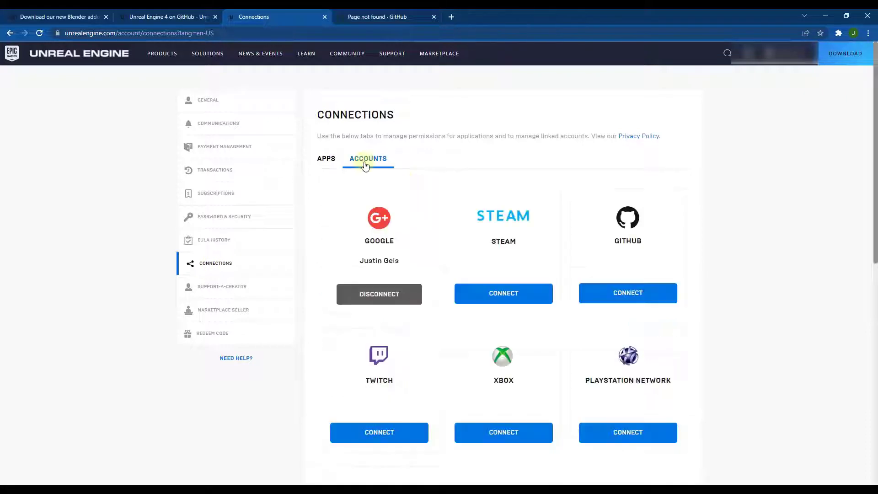
pyautogui.click(633, 298)
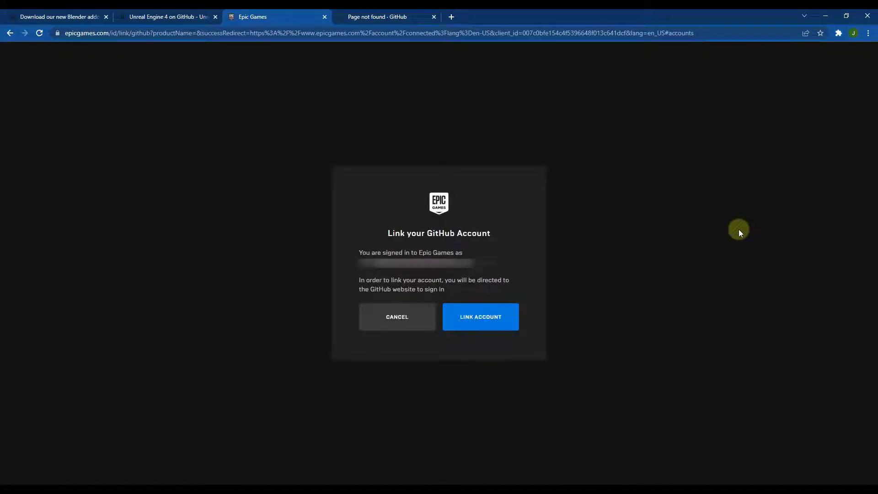
pyautogui.click(474, 316)
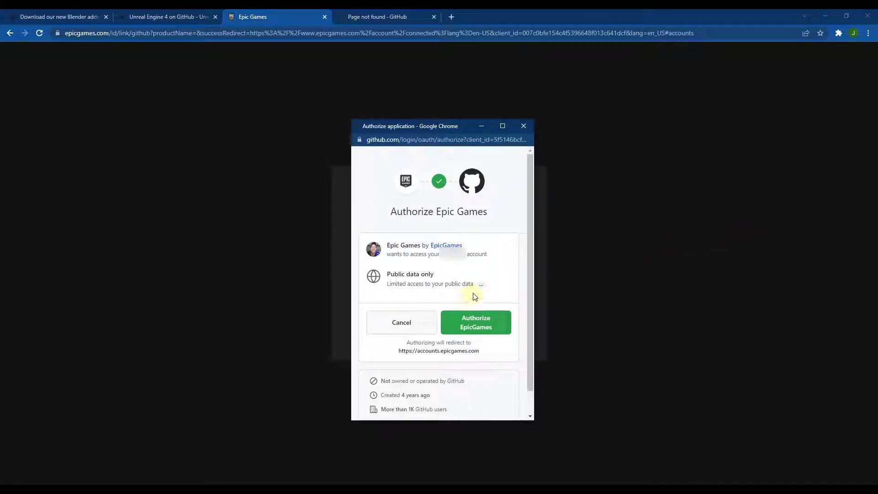
pyautogui.click(470, 328)
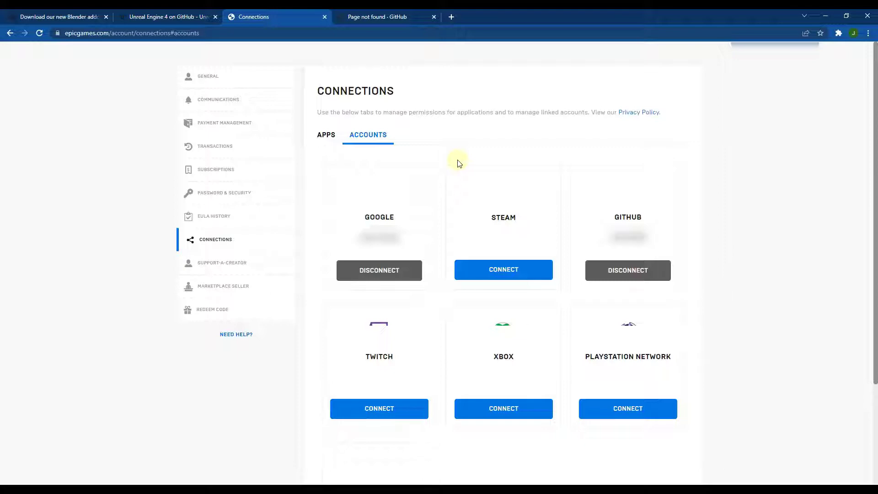
# - Reload the BlenderTools repository page and check the GitHub entry among the Epic Games connected accounts
pyautogui.hotkey('ctrl', 'Tab')
pyautogui.click(196, 33)
pyautogui.press('Return')
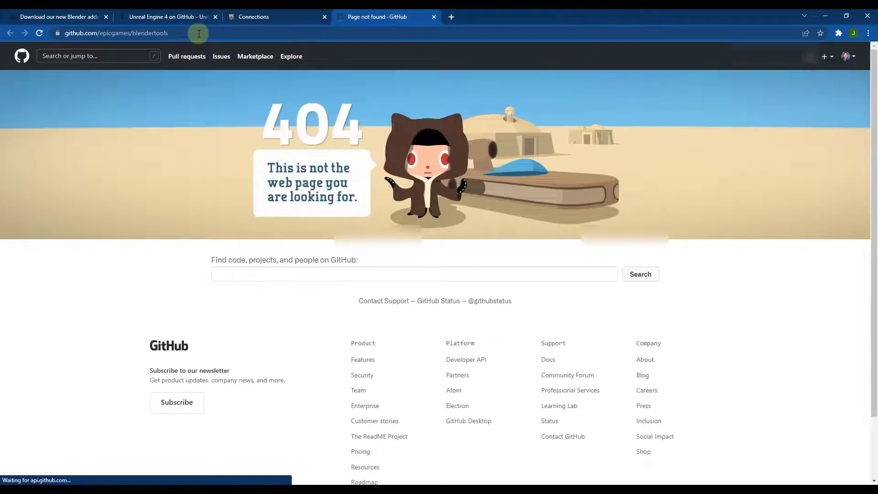
pyautogui.click(199, 33)
pyautogui.press('Return')
pyautogui.click(275, 16)
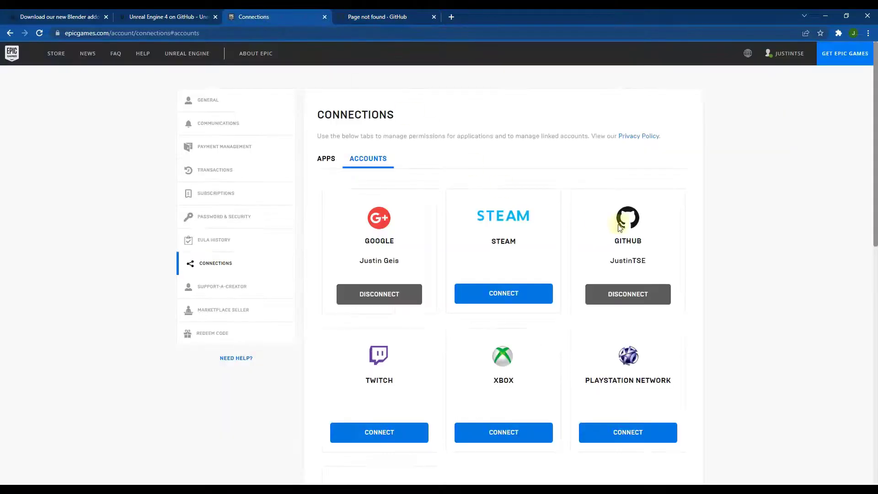
# - Read the Unreal Engine 4 on GitHub instructions from connecting the account through to the organization invitation email
pyautogui.click(160, 16)
pyautogui.scroll(-4, 177, 237)
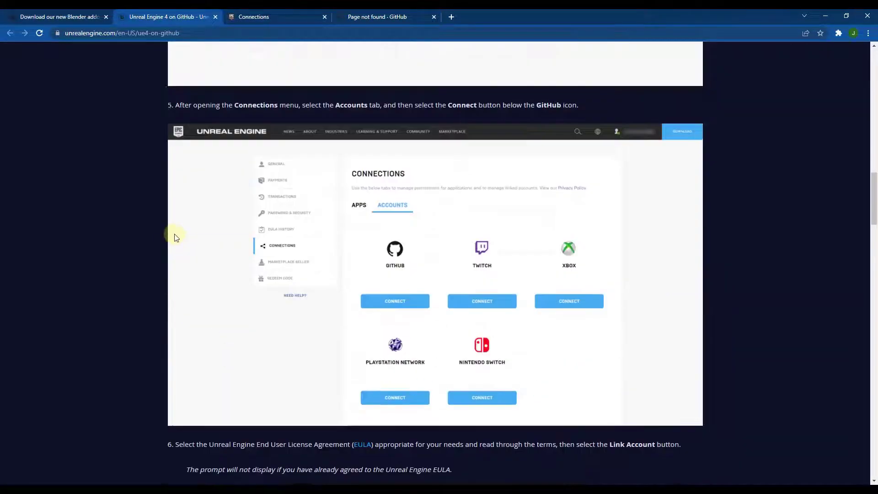
pyautogui.scroll(-5, 174, 232)
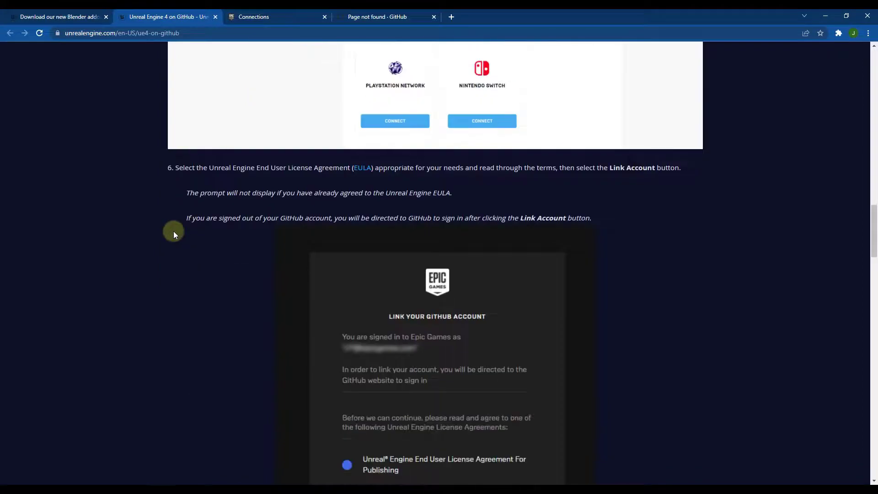
pyautogui.scroll(-10, 176, 224)
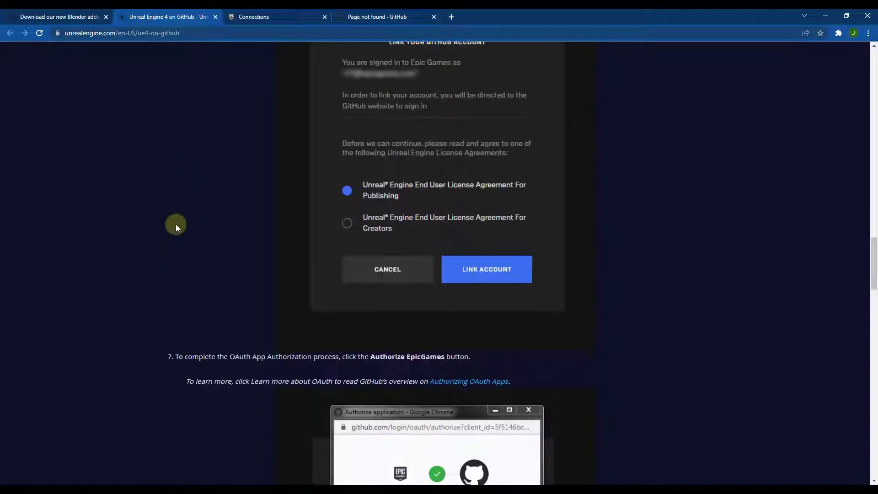
pyautogui.scroll(-8, 178, 224)
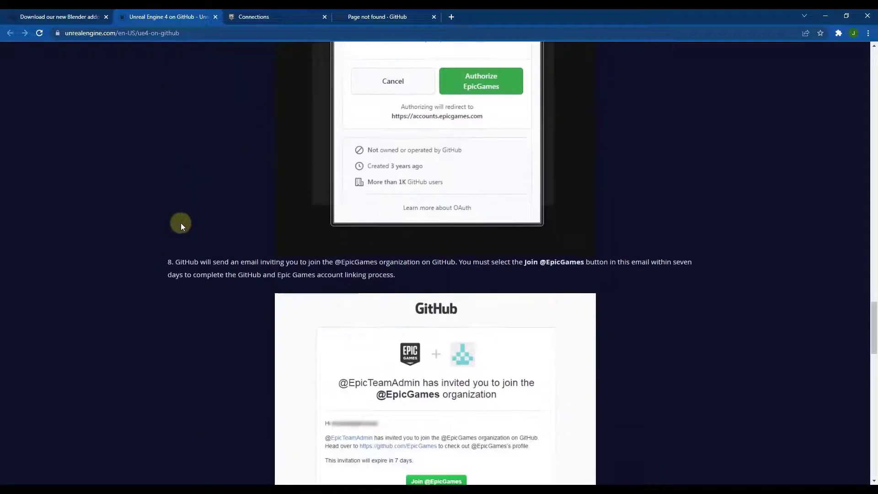
pyautogui.scroll(-2, 182, 221)
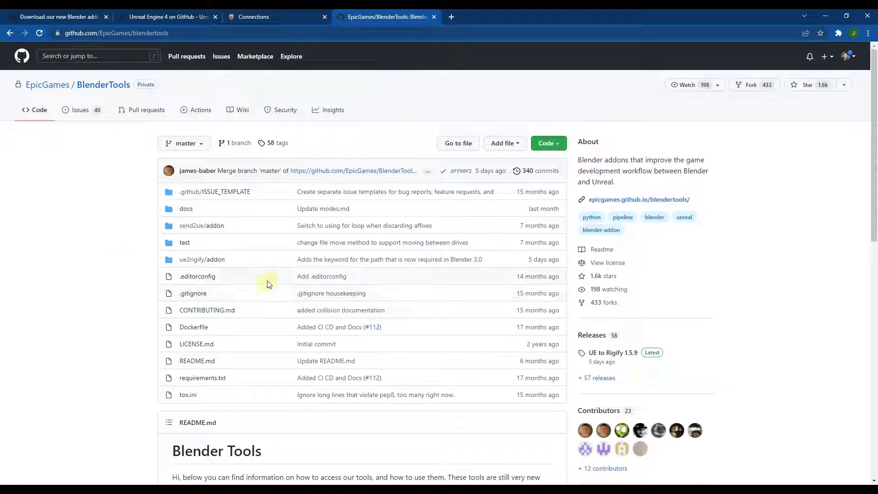
# - Open the Send to Unreal 1.8.5 release from the BlenderTools downloads and download send2ue_1.8.5.zip
pyautogui.scroll(-8, 358, 234)
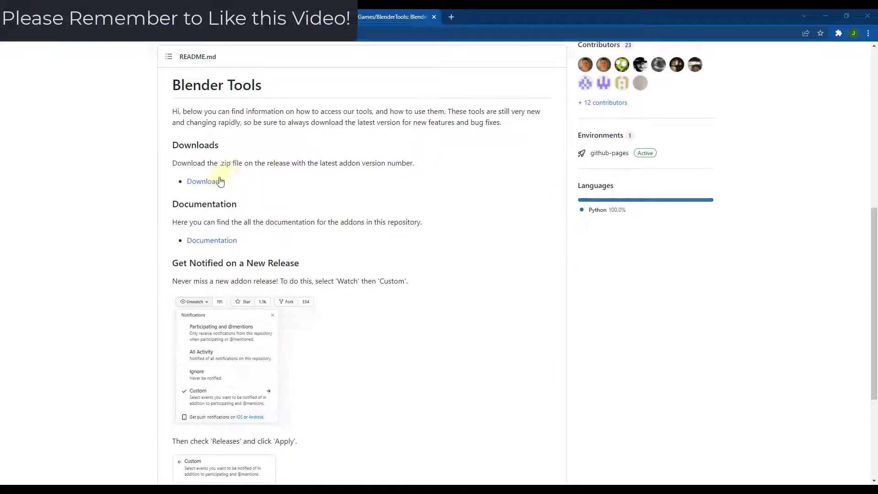
pyautogui.click(204, 183)
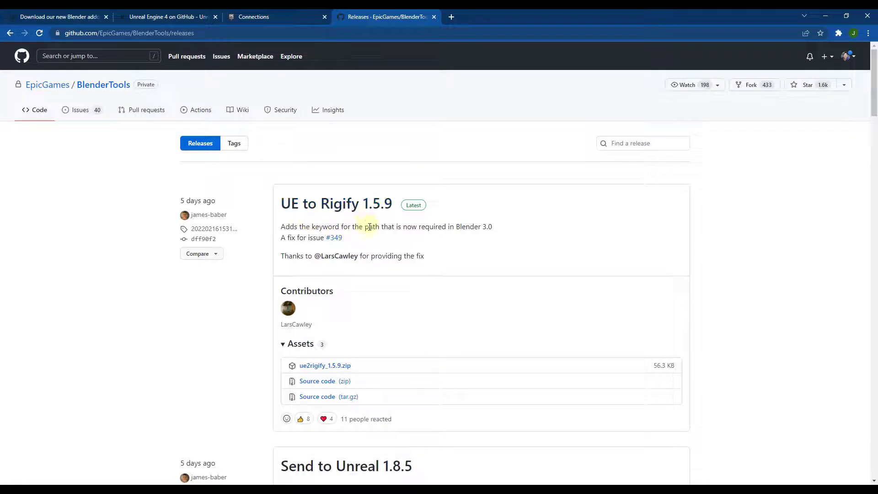
pyautogui.scroll(-7, 372, 229)
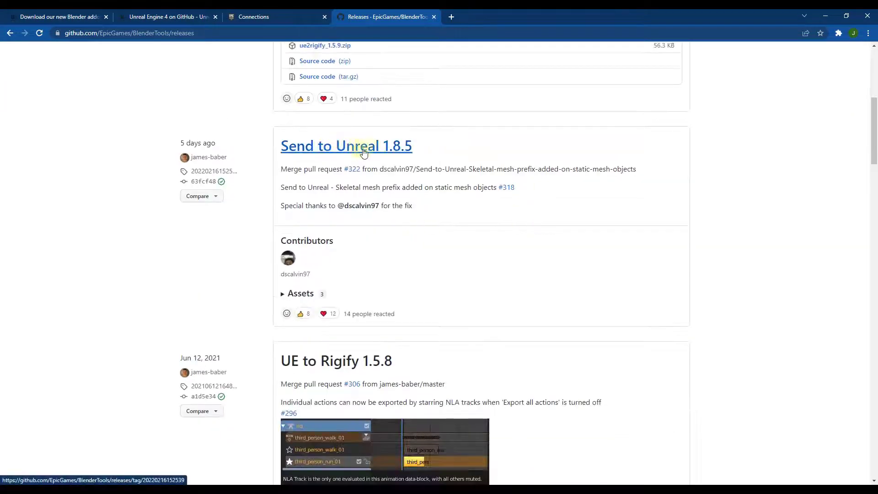
pyautogui.click(398, 153)
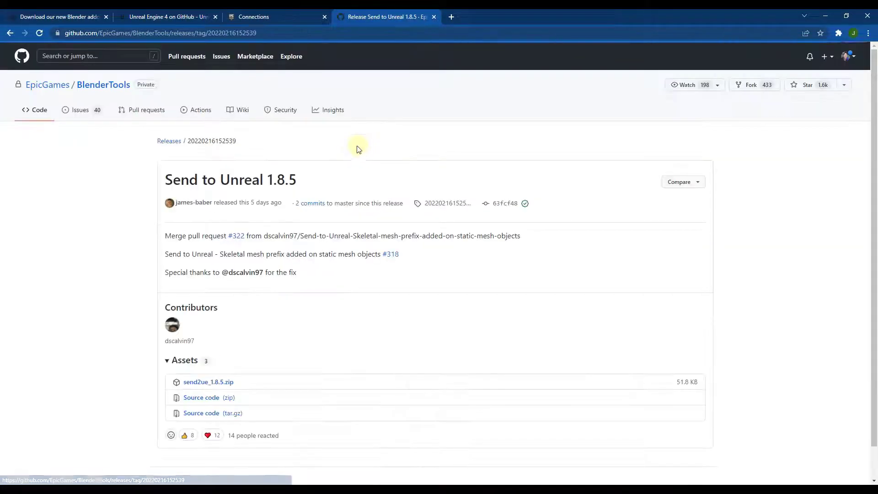
pyautogui.click(232, 384)
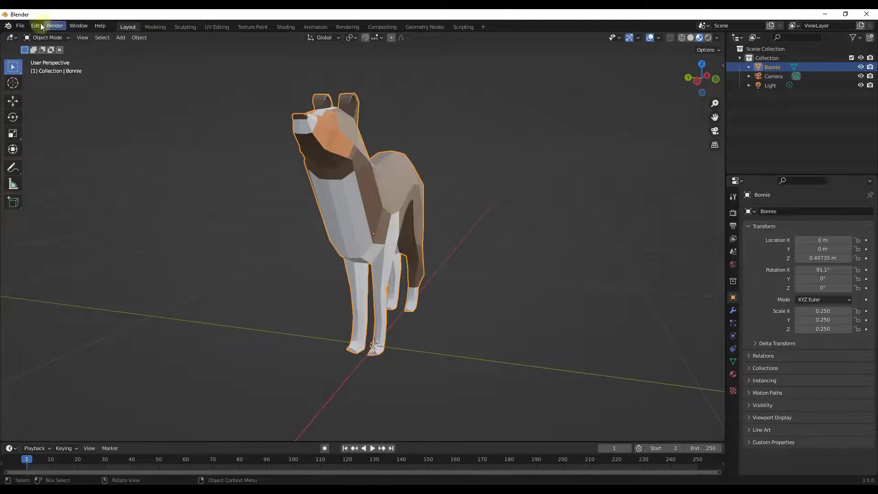
# - Switch to Blender, install the add-on from send2ue_1.8.5.zip and enable Pipeline: Send to Unreal
pyautogui.click(36, 26)
pyautogui.click(69, 156)
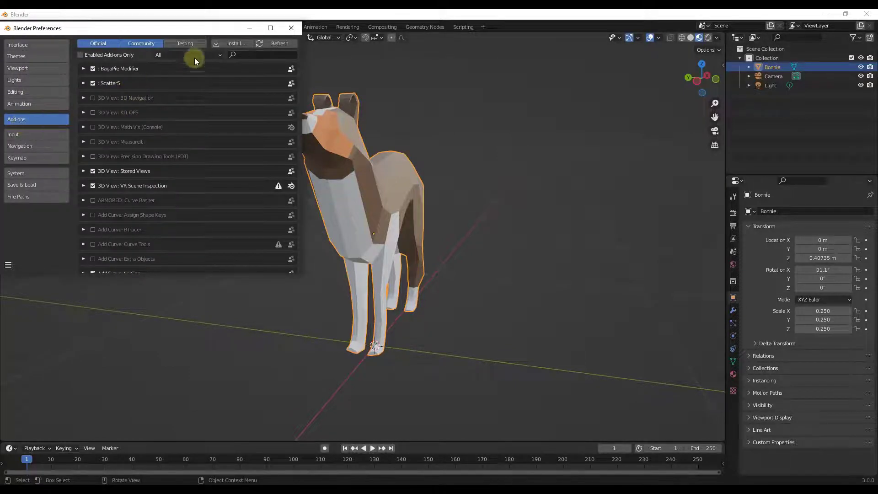
pyautogui.click(232, 43)
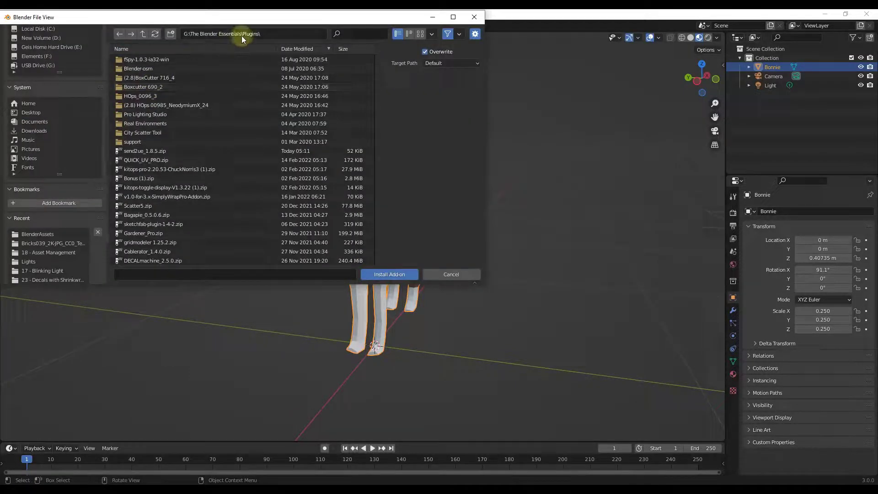
pyautogui.doubleClick(153, 150)
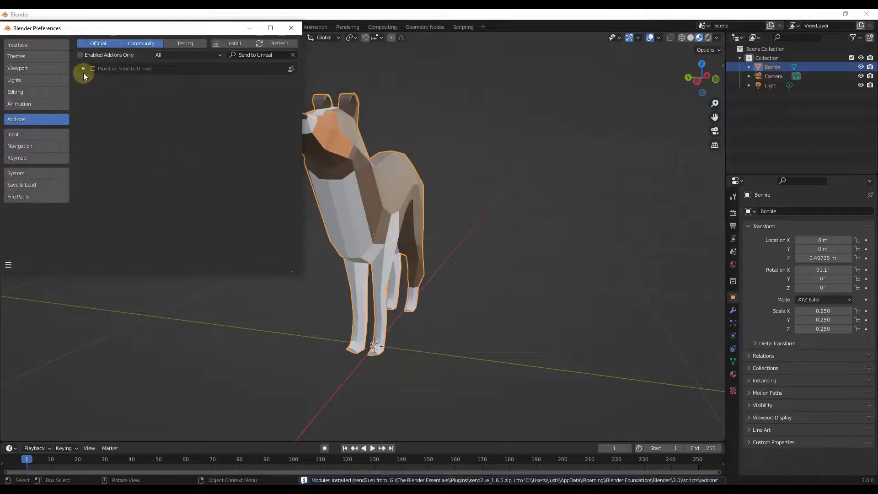
pyautogui.click(84, 69)
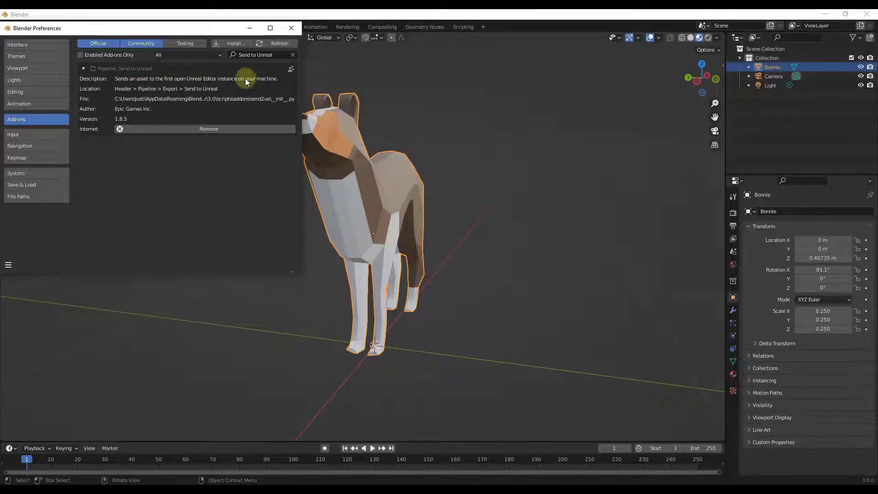
pyautogui.click(93, 69)
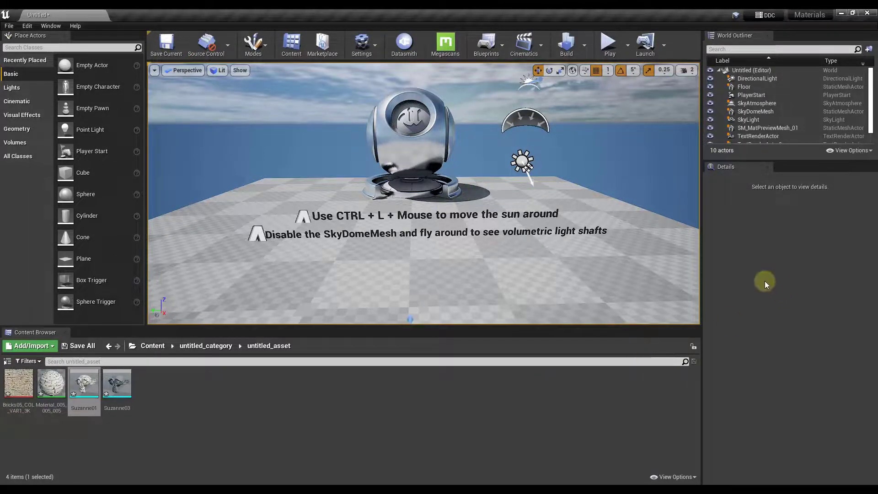
# - Search the Unreal Engine plugins for "python" and "editor scr" and check that the Python and editor scripting plugins are enabled
pyautogui.moveTo(362, 196); pyautogui.dragTo(292, 155, button='right')
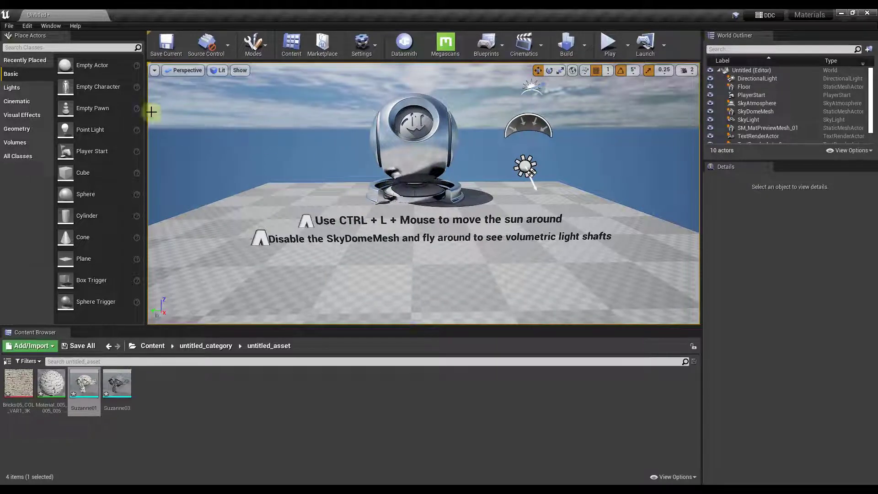
pyautogui.click(27, 26)
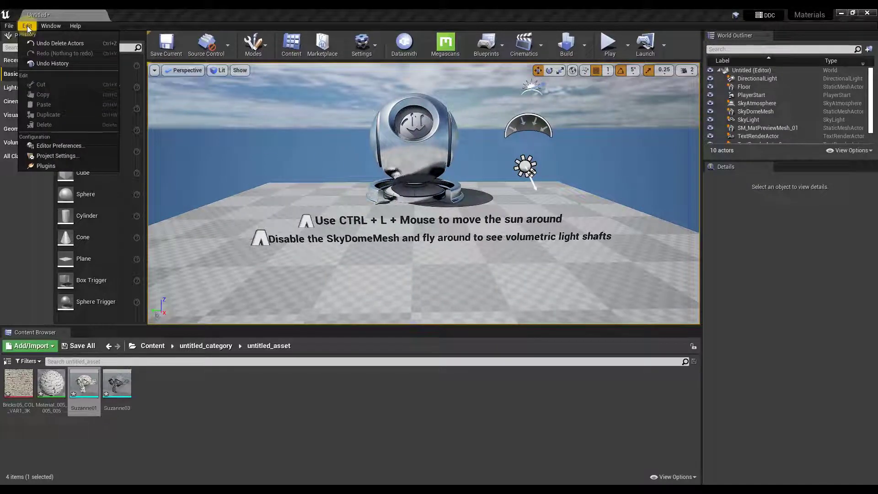
pyautogui.click(51, 166)
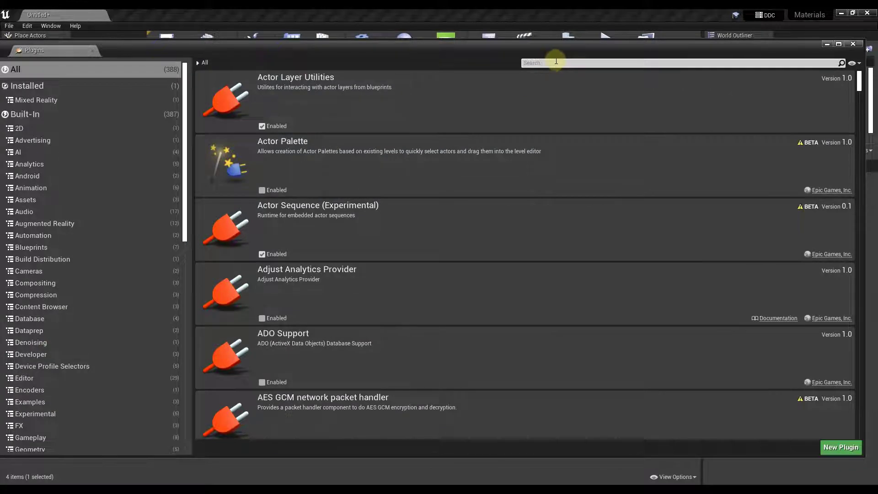
pyautogui.write('python')
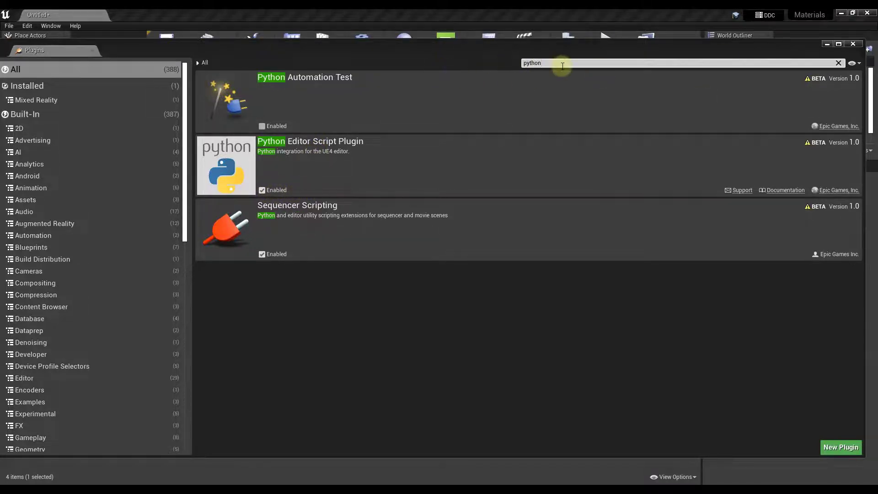
pyautogui.moveTo(563, 65); pyautogui.dragTo(525, 61)
pyautogui.write('editor')
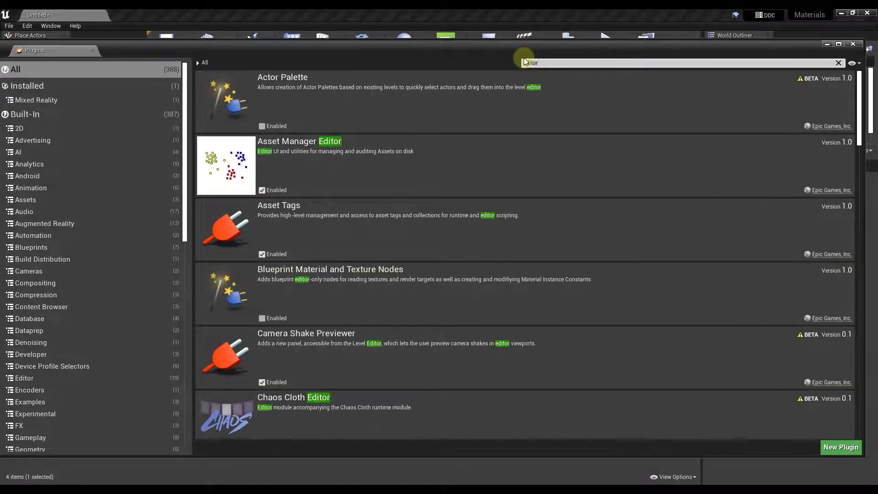
pyautogui.write(' scr')
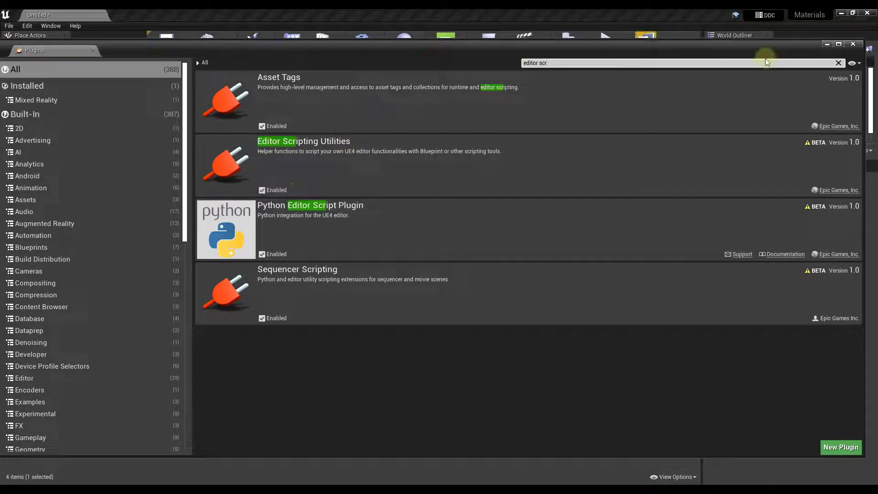
pyautogui.click(853, 44)
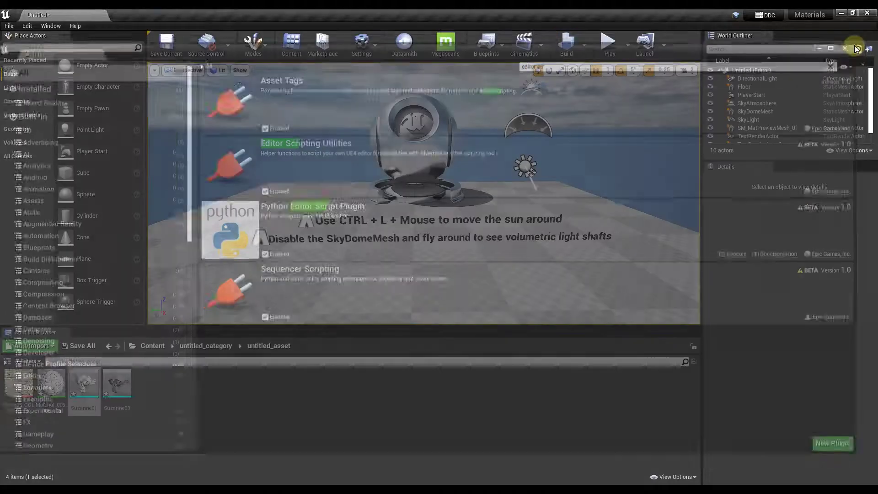
# - Open the Python plugin page of the project settings and check the Enable Remote Execution option
pyautogui.click(27, 26)
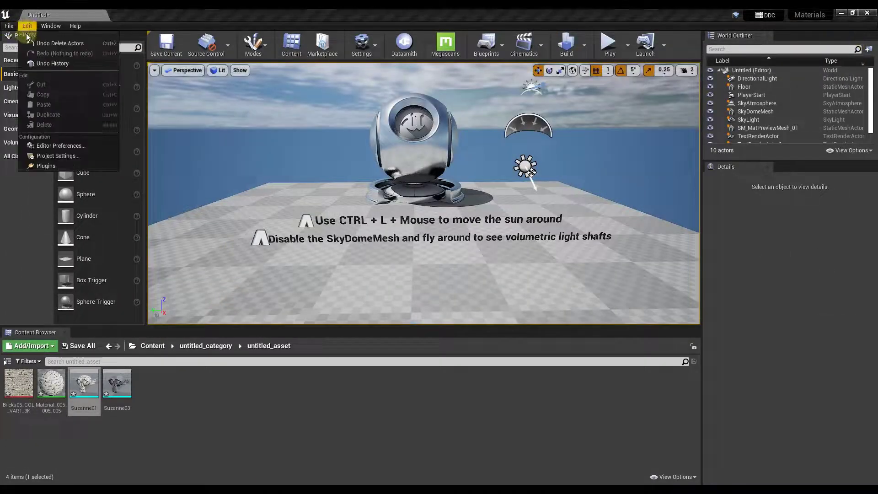
pyautogui.click(59, 156)
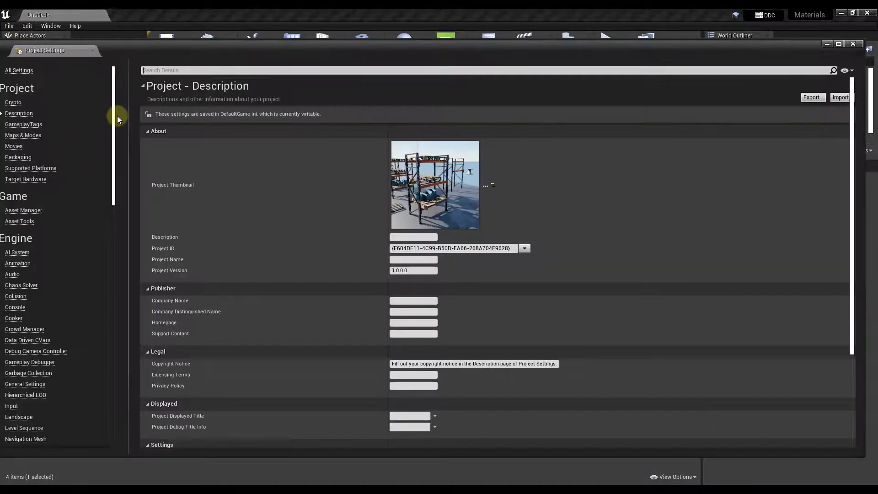
pyautogui.moveTo(114, 113); pyautogui.dragTo(119, 359)
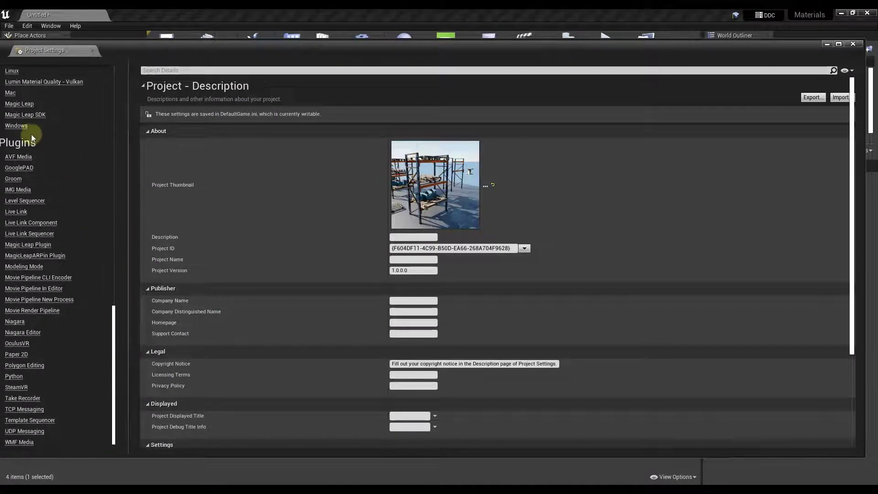
pyautogui.click(14, 377)
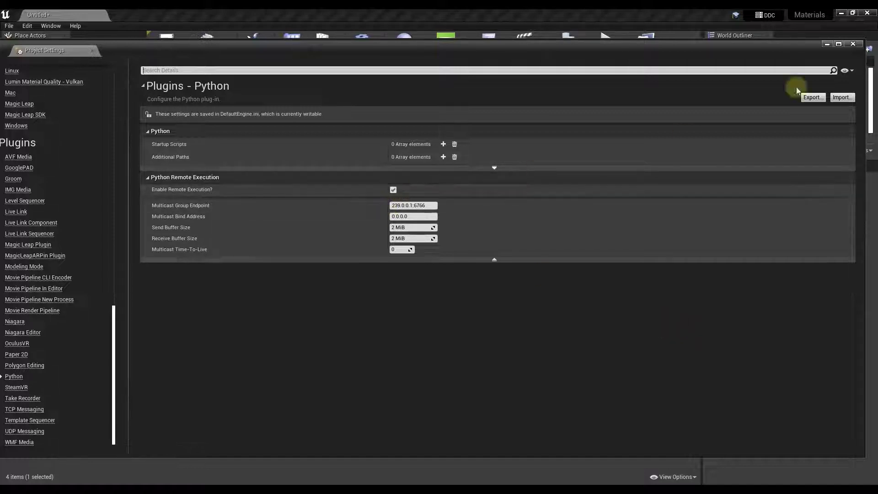
pyautogui.click(852, 44)
pyautogui.moveTo(415, 195); pyautogui.dragTo(411, 176)
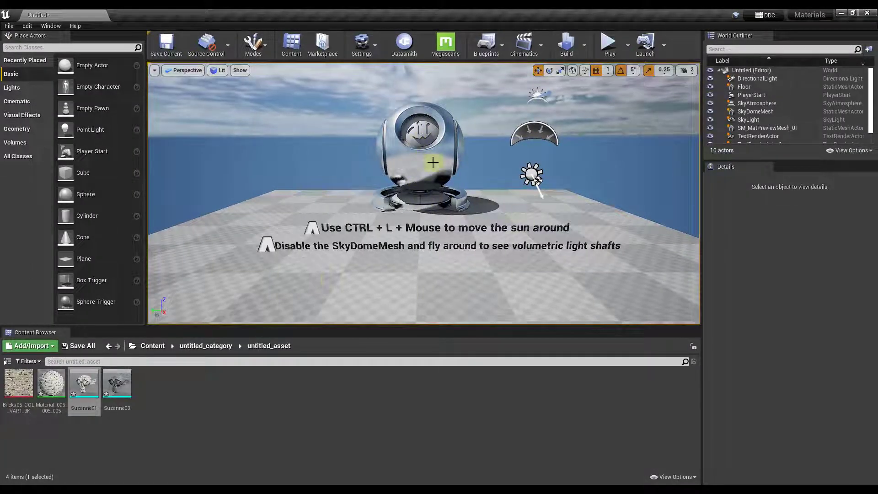
# - Switch to Blender and add a monkey mesh, moved to about -1.26 m in Y, rotated 90° about Z and scaled to about 0.175
pyautogui.click(652, 451)
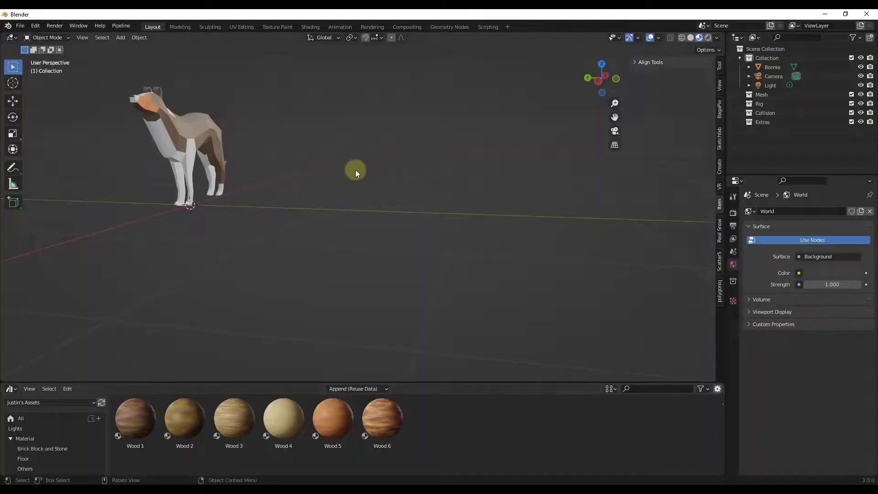
pyautogui.moveTo(351, 177); pyautogui.dragTo(323, 207, button='middle')
pyautogui.hotkey('shift', 'a')
pyautogui.moveTo(319, 207)
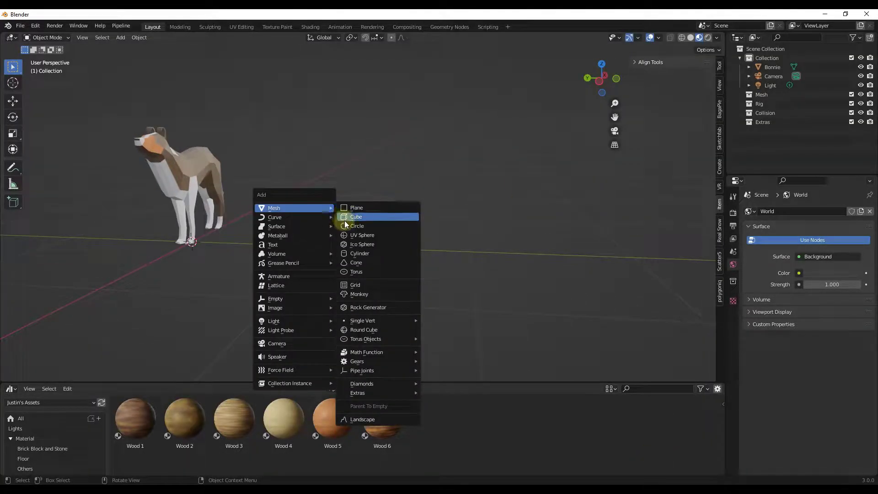
pyautogui.click(366, 295)
pyautogui.press('r')
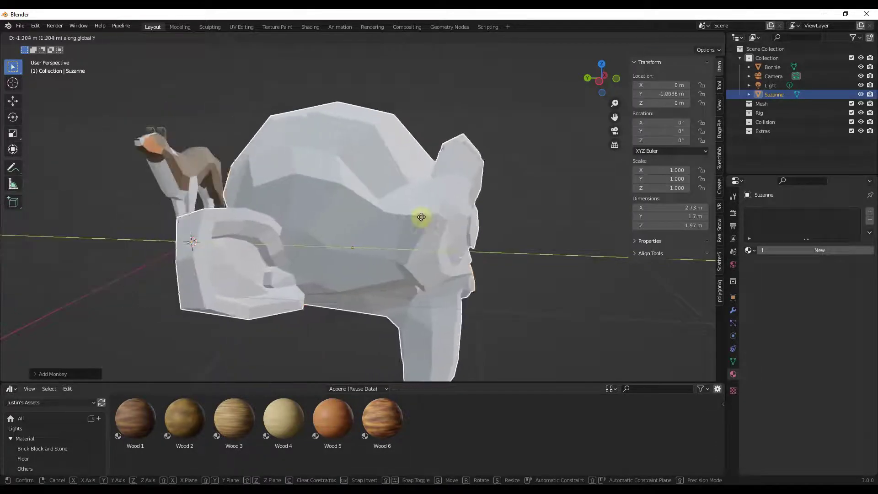
pyautogui.click(372, 268)
pyautogui.press('s')
pyautogui.click(427, 247)
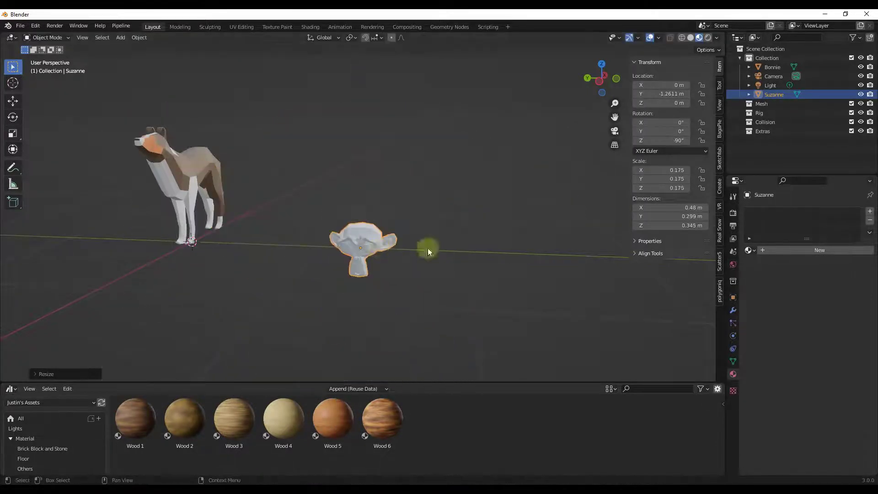
# - Rename the monkey object as Test01 and try to export it with Send to Unreal
pyautogui.doubleClick(767, 95)
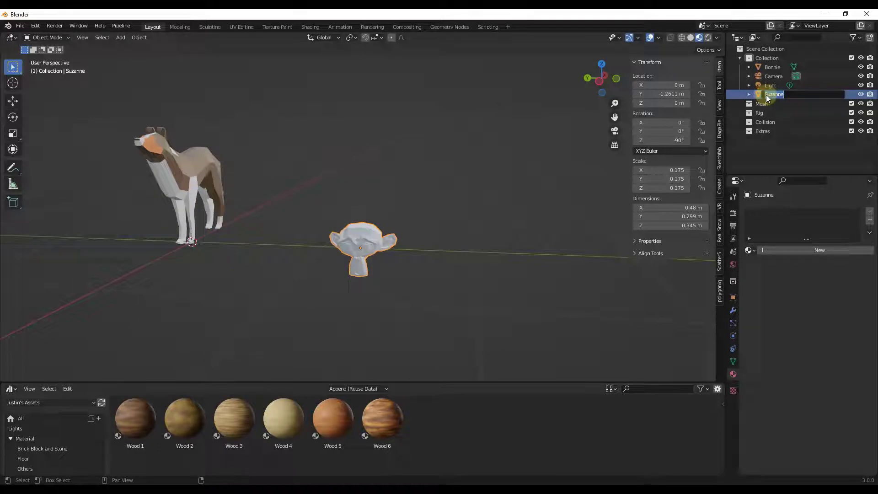
pyautogui.press('Return')
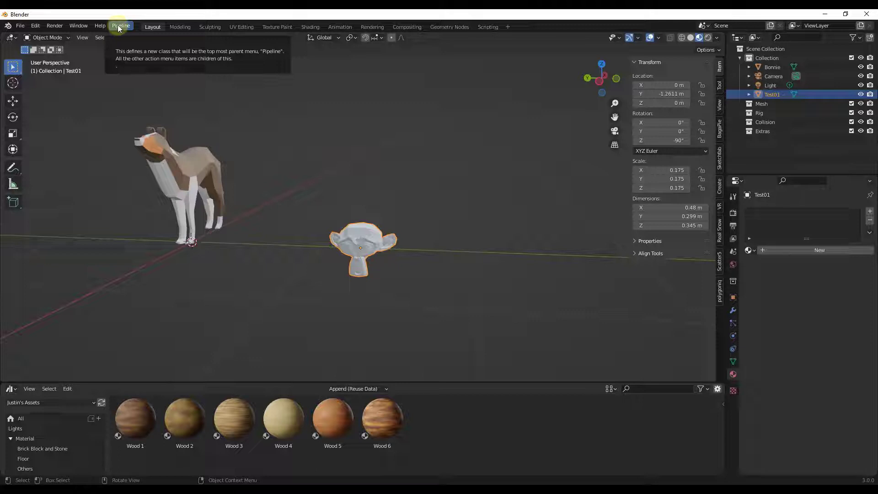
pyautogui.click(120, 27)
pyautogui.moveTo(132, 45)
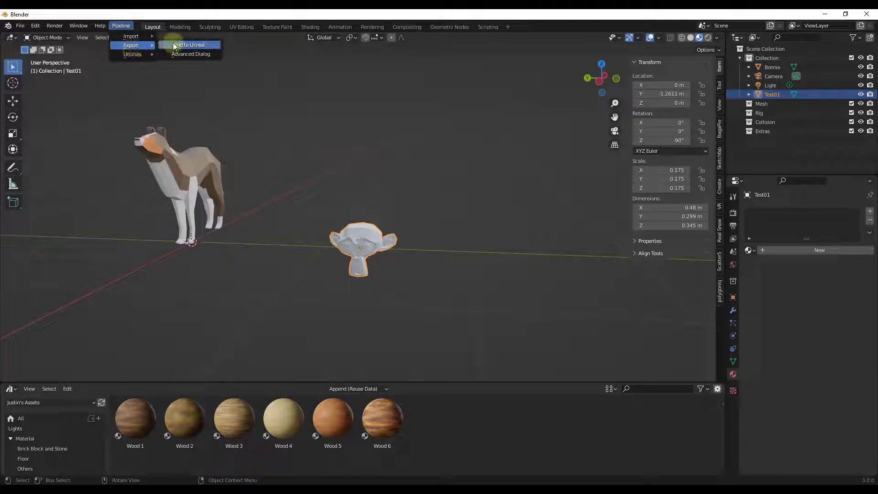
pyautogui.click(189, 46)
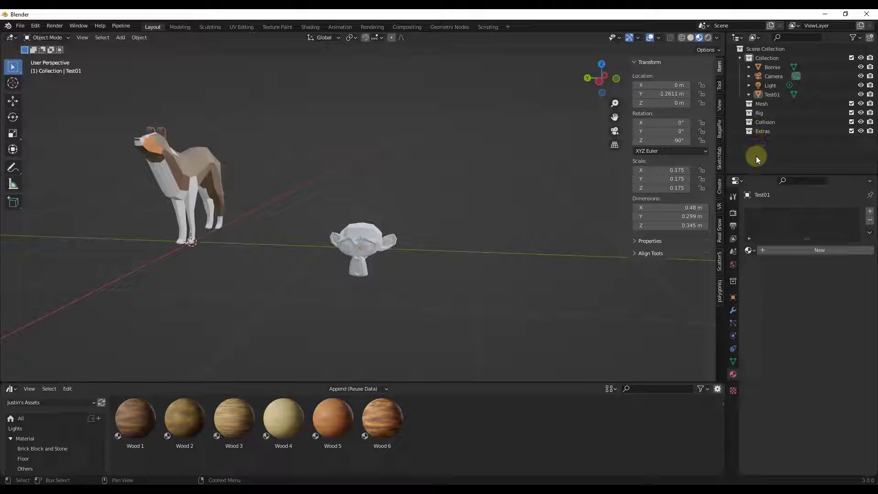
# - Move the Test01 object from Collection into the Mesh collection
pyautogui.click(769, 86)
pyautogui.click(769, 94)
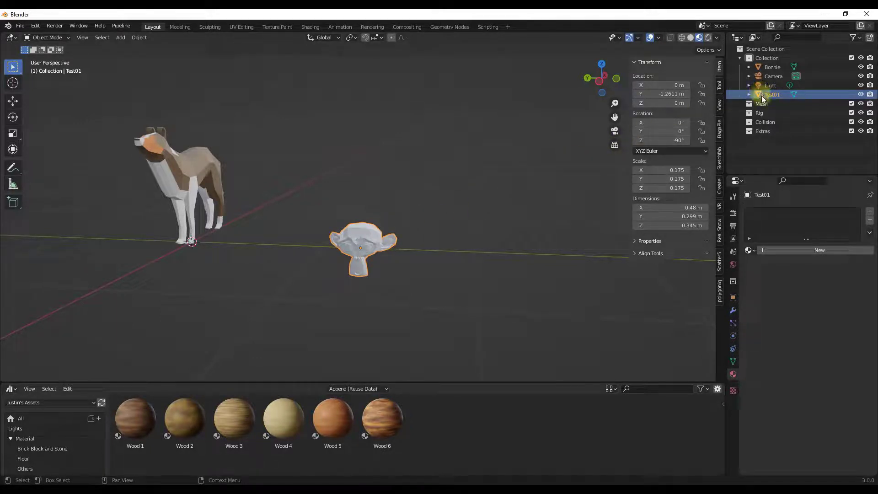
pyautogui.moveTo(760, 95); pyautogui.dragTo(757, 104)
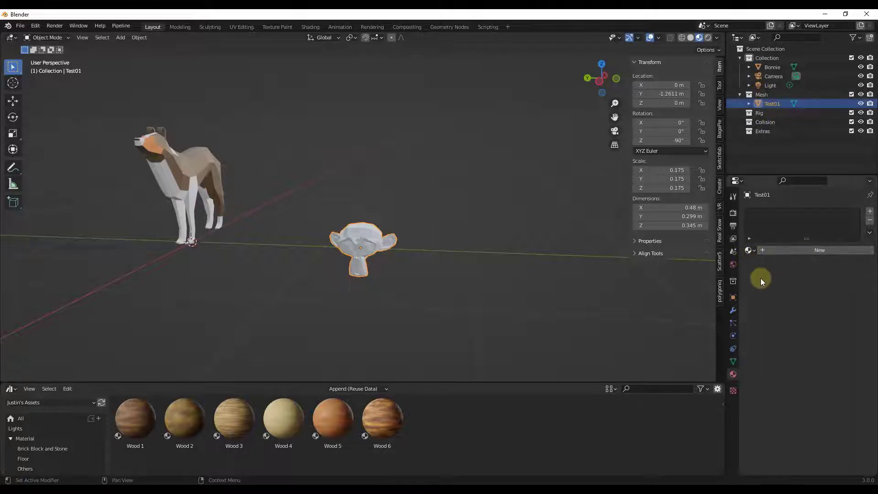
# - Give Test01 a new material with a blue base color of hue 0.667, saturation 1.000 and value 0.800
pyautogui.click(784, 250)
pyautogui.click(823, 347)
pyautogui.moveTo(813, 265); pyautogui.dragTo(840, 229)
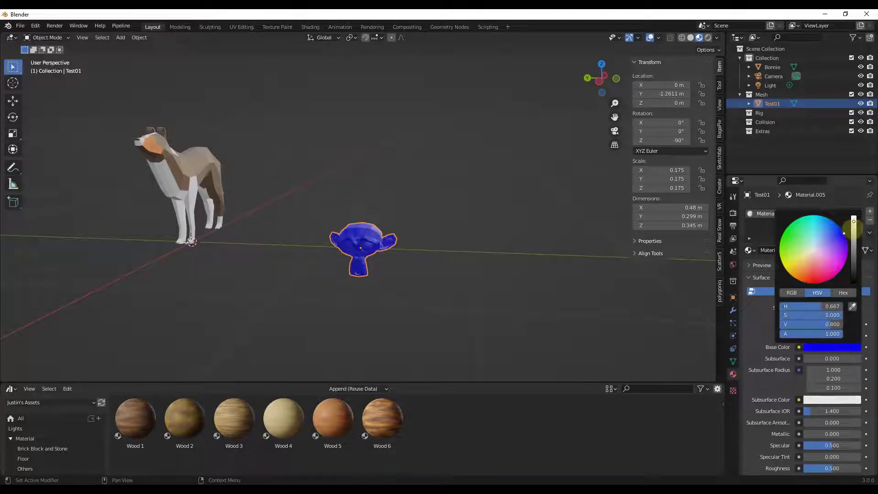
pyautogui.scroll(3, 378, 260)
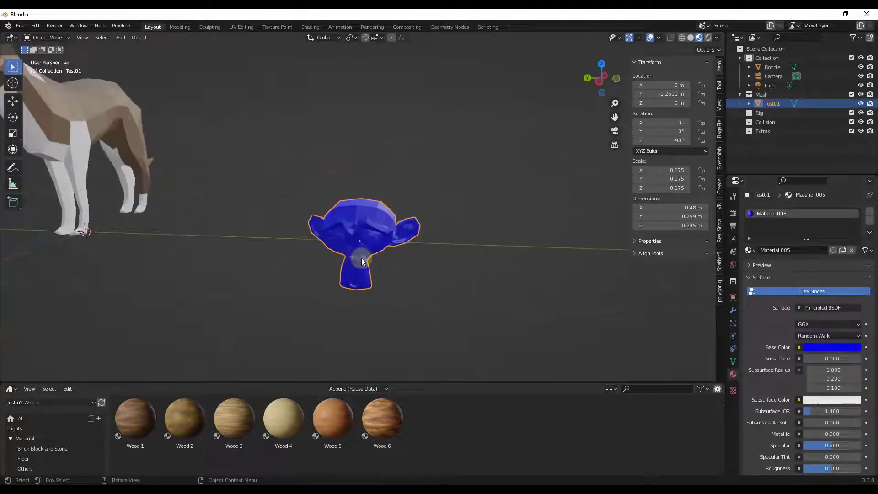
# - Add a Subdivision Surface modifier to Test01 and apply it to the mesh
pyautogui.click(733, 310)
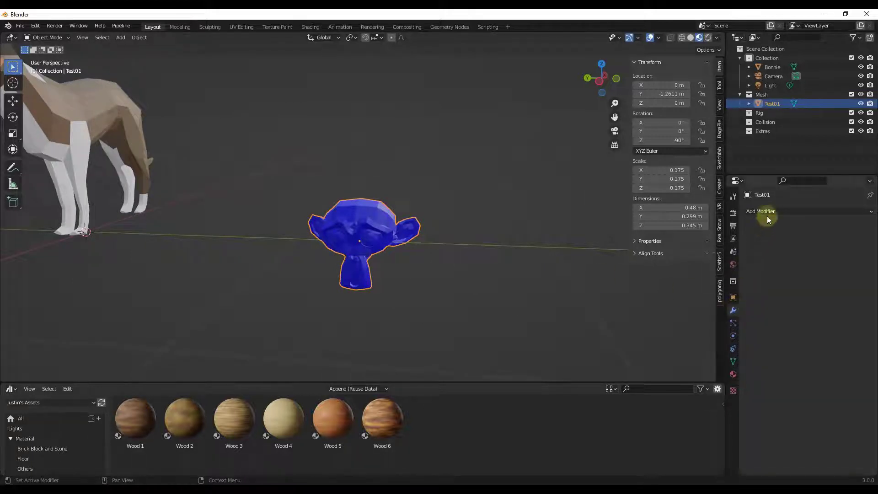
pyautogui.click(764, 212)
pyautogui.click(707, 379)
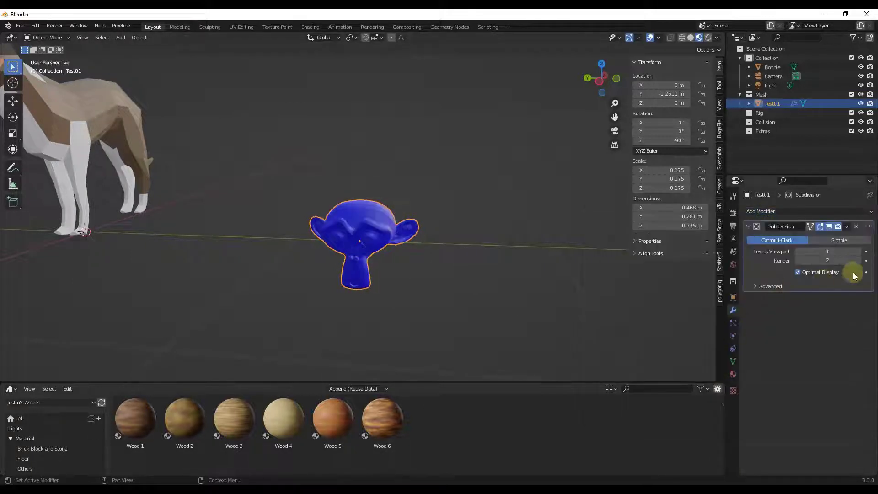
pyautogui.click(846, 226)
pyautogui.click(805, 237)
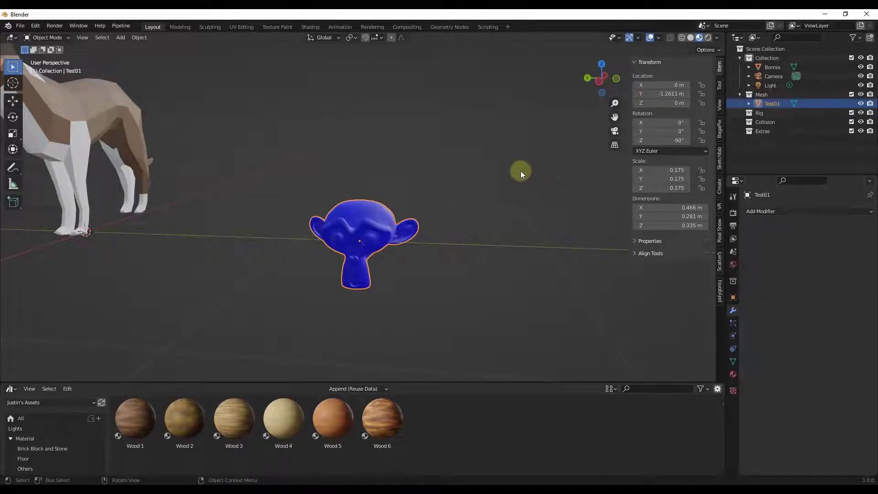
# - Export the selected Test01 object with Send to Unreal
pyautogui.click(773, 104)
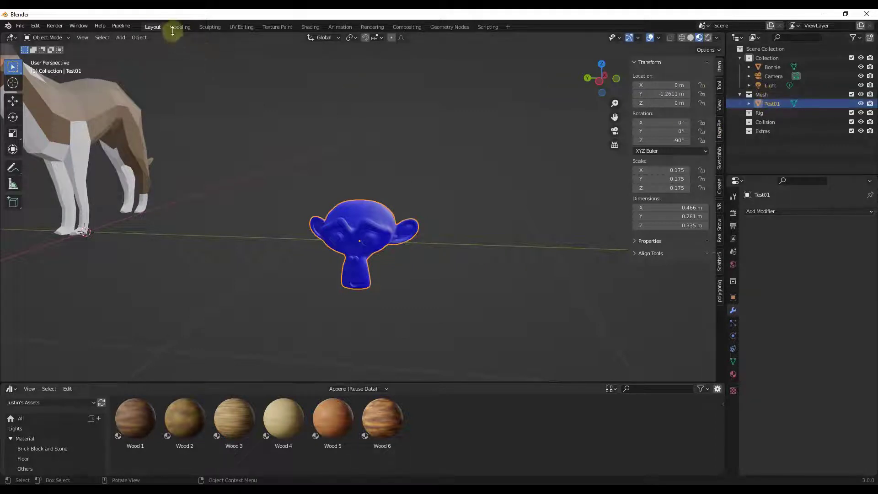
pyautogui.click(121, 26)
pyautogui.click(125, 50)
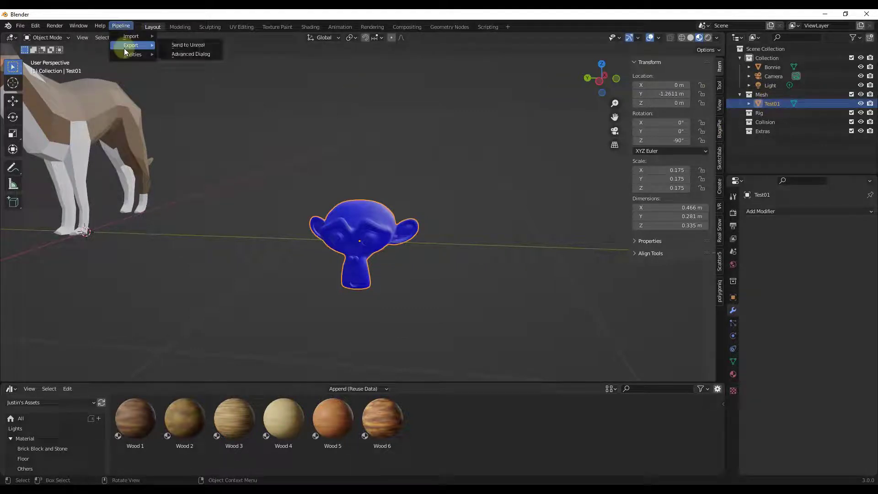
pyautogui.click(175, 45)
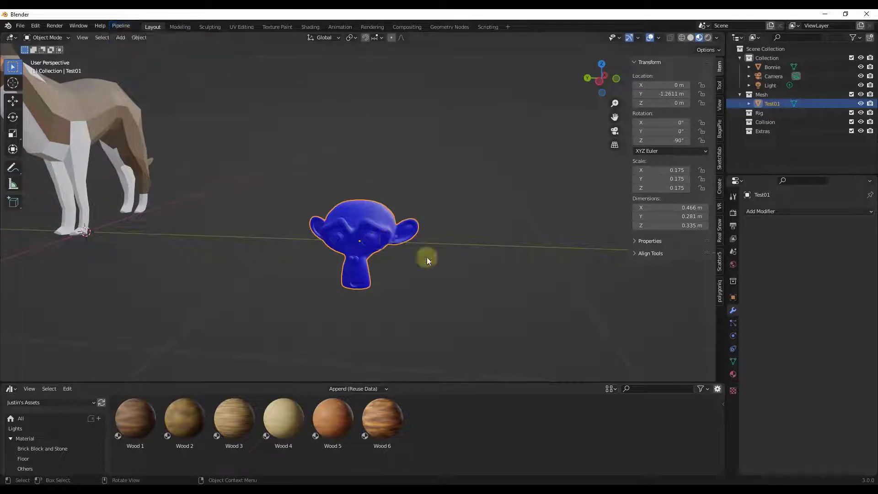
# - Switch to Unreal Engine, close the Message Log window and open the untitled_category folder in Content
pyautogui.moveTo(724, 489)
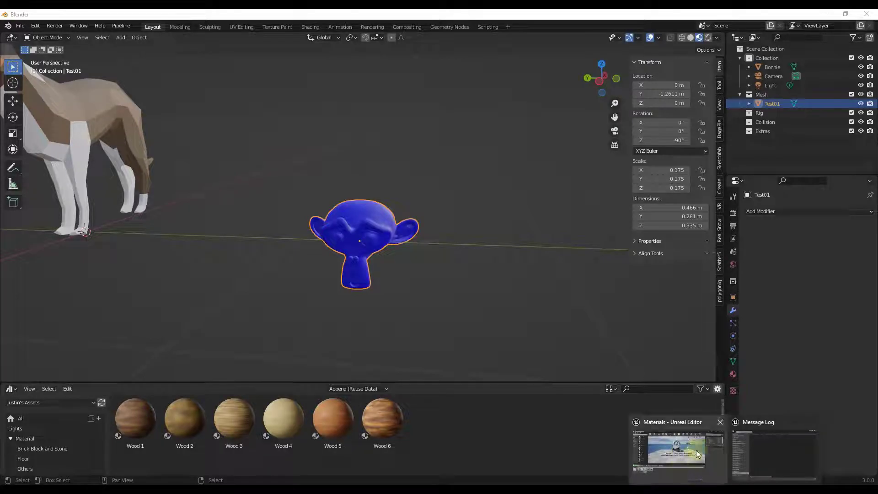
pyautogui.click(745, 454)
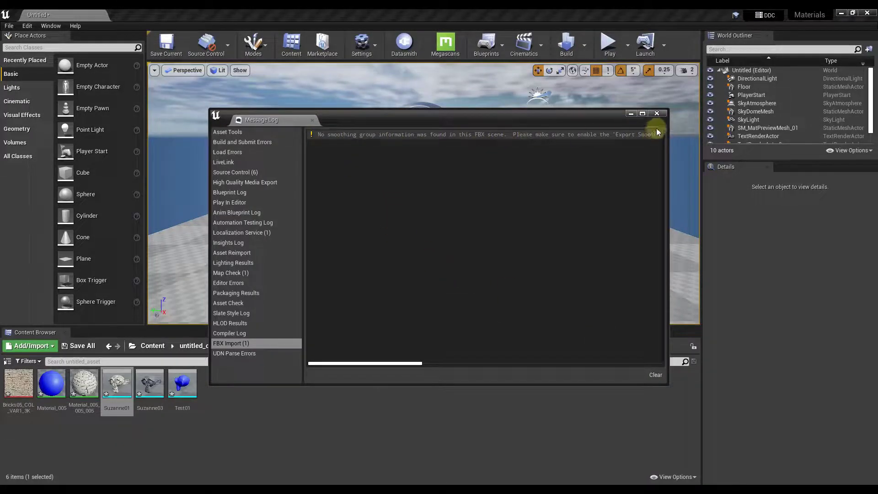
pyautogui.click(657, 115)
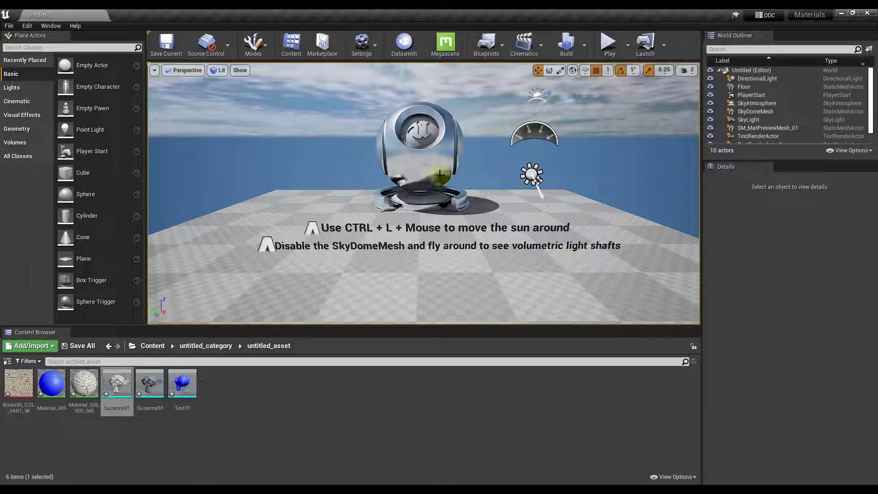
pyautogui.click(151, 348)
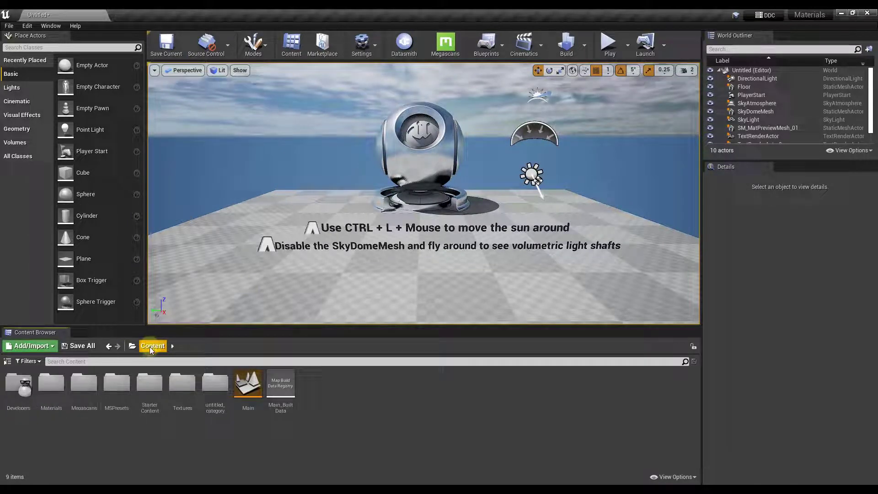
pyautogui.doubleClick(219, 391)
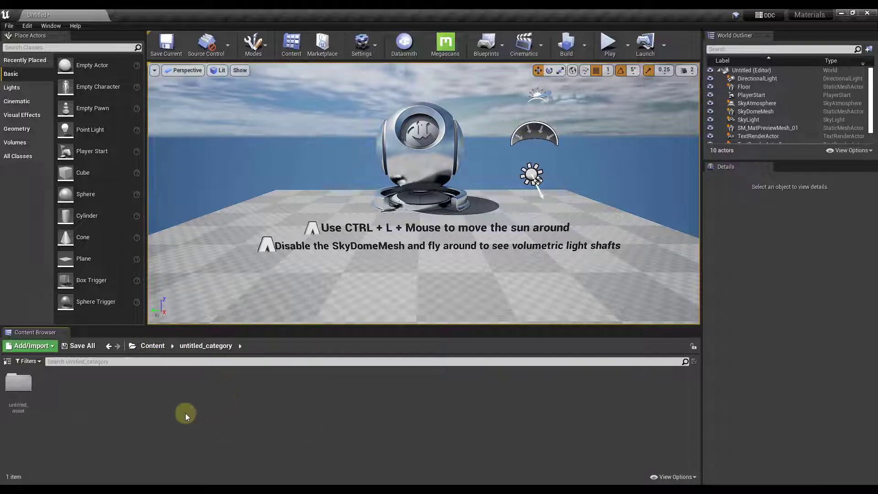
# - Open the untitled_asset folder, place the Test01 mesh in the level and raise it to a Z location of 46
pyautogui.doubleClick(20, 385)
pyautogui.moveTo(182, 384); pyautogui.dragTo(418, 280)
pyautogui.moveTo(418, 280); pyautogui.dragTo(335, 259, button='right')
pyautogui.press('w')
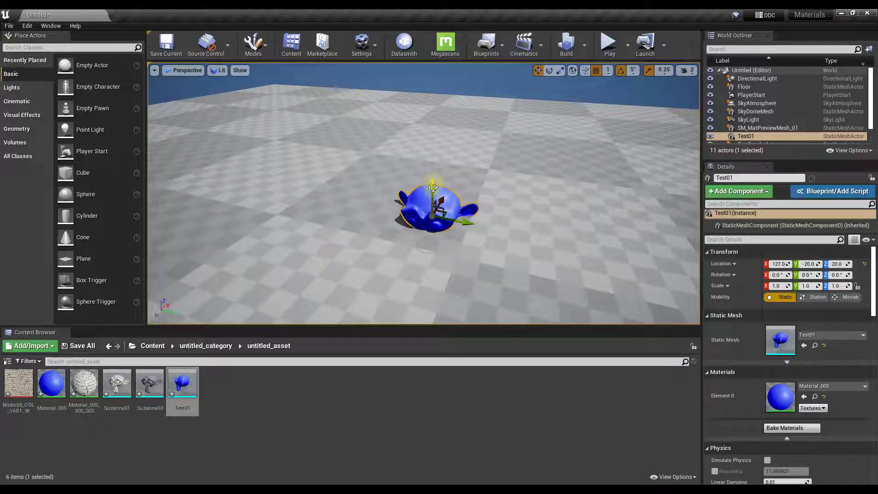
pyautogui.moveTo(433, 188); pyautogui.dragTo(433, 144)
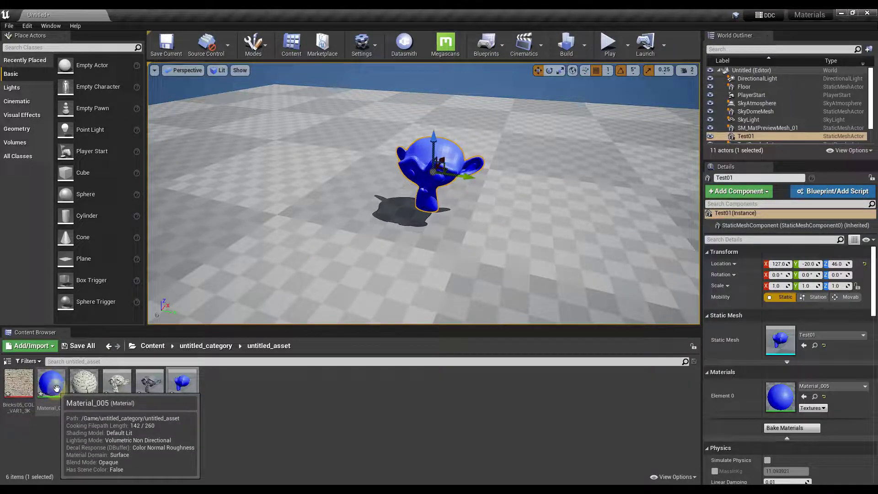
pyautogui.moveTo(474, 180)
pyautogui.mouseDown(button='right')
pyautogui.moveTo(486, 188)
pyautogui.moveTo(487, 145)
pyautogui.moveTo(488, 178)
pyautogui.moveTo(471, 178)
pyautogui.mouseUp(button='right')
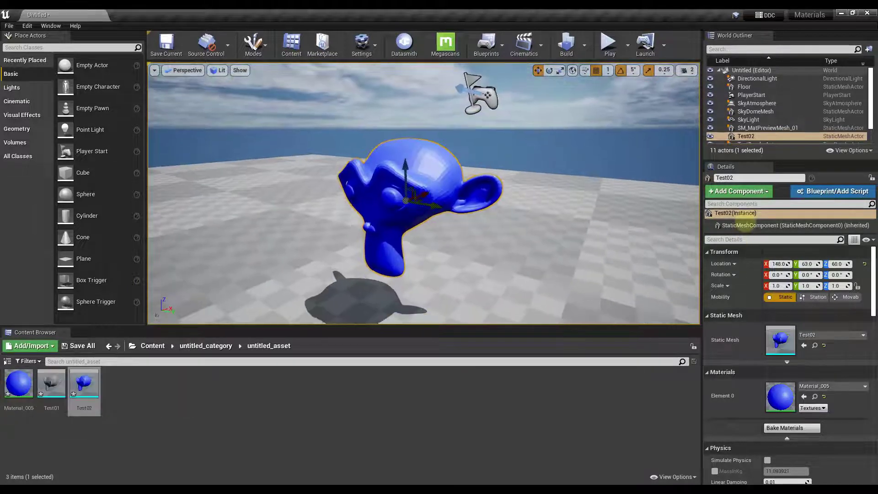
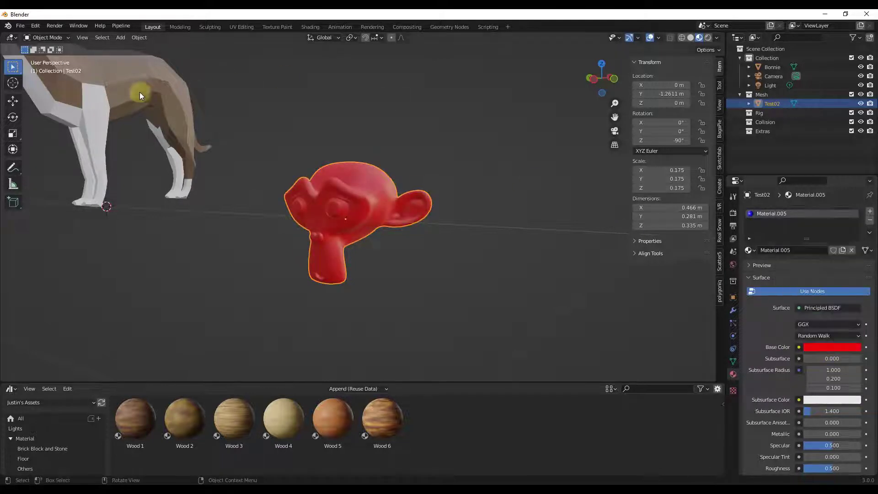
# - Export the red Test02 with Send to Unreal, and reimport the Test02 mesh in Unreal Engine
pyautogui.click(115, 27)
pyautogui.moveTo(133, 45)
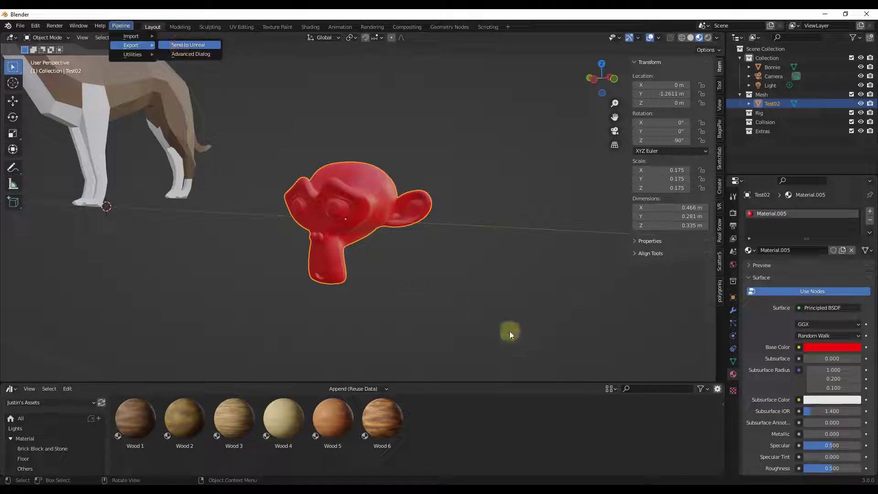
pyautogui.click(187, 45)
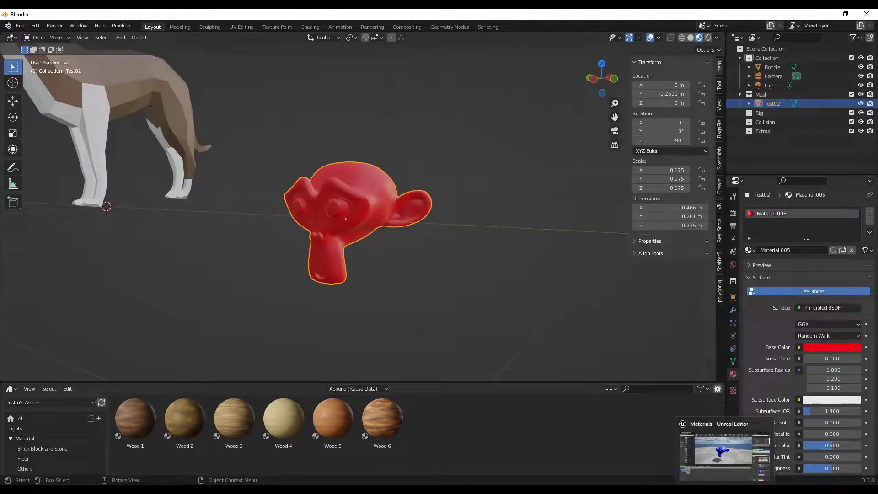
pyautogui.hotkey('alt', 'Tab')
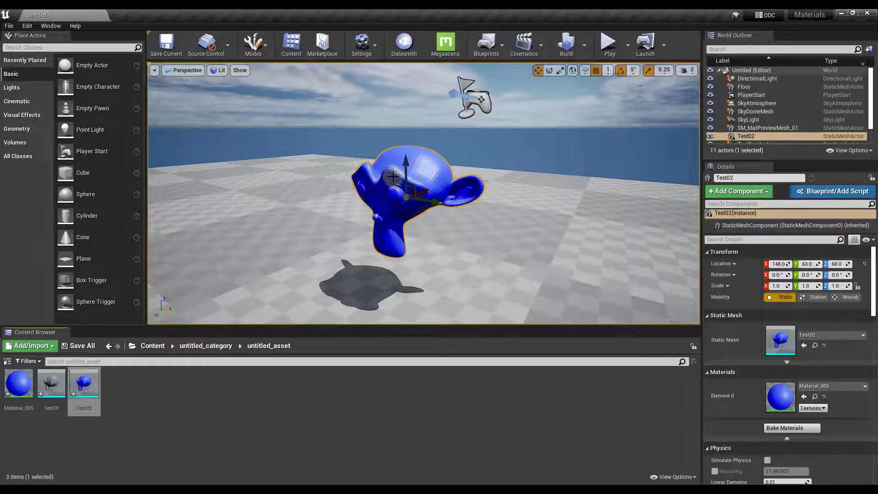
pyautogui.rightClick(84, 387)
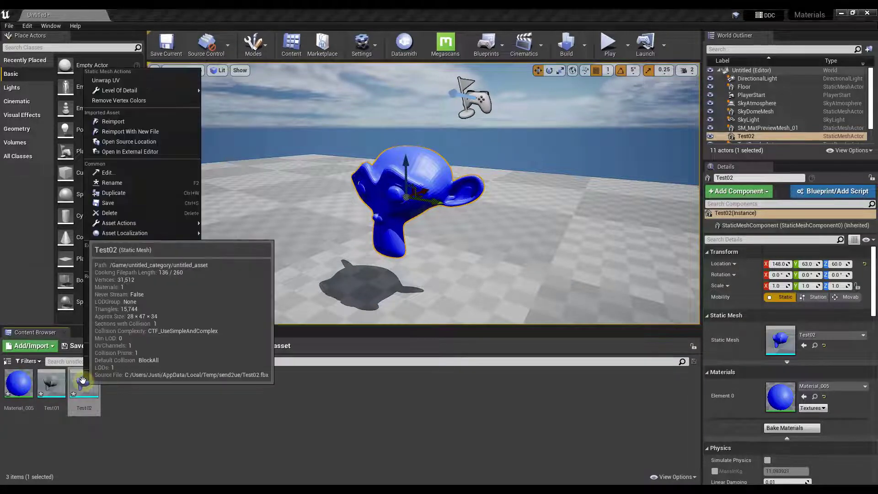
pyautogui.click(125, 122)
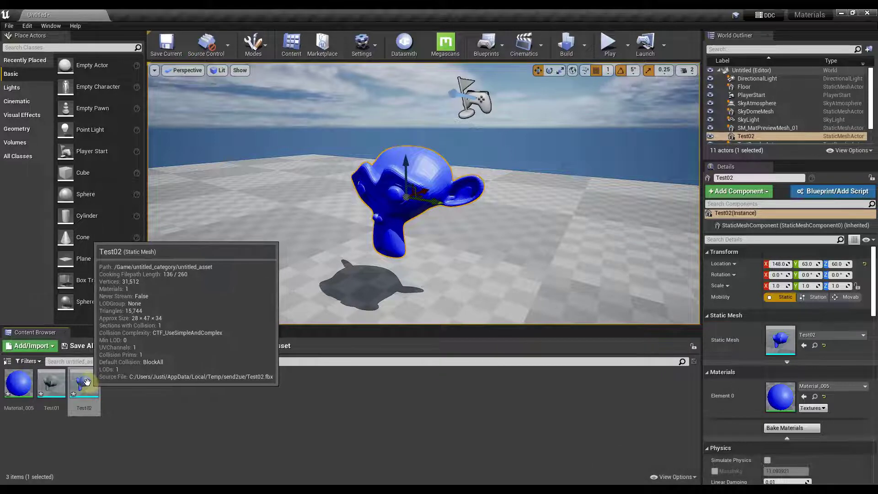
# - Open the source location of the Test02 asset and inspect Test02.fbx in Paint 3D, returning to Unreal Engine
pyautogui.rightClick(88, 382)
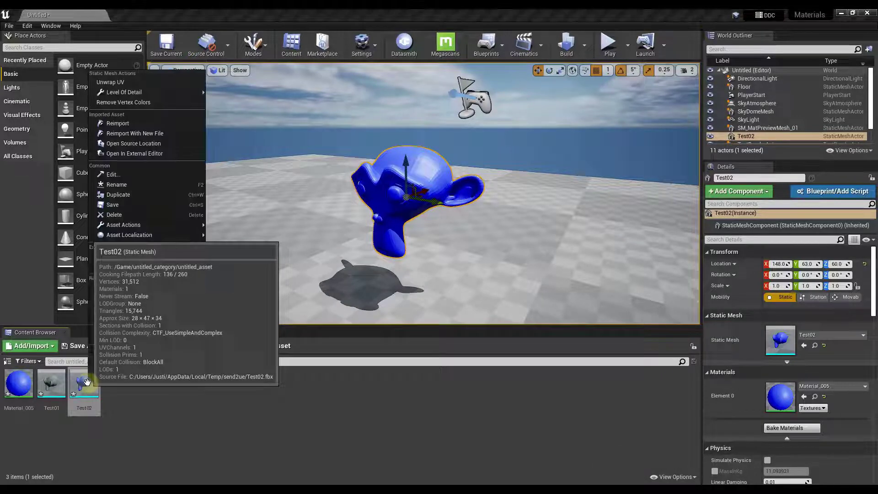
pyautogui.click(136, 144)
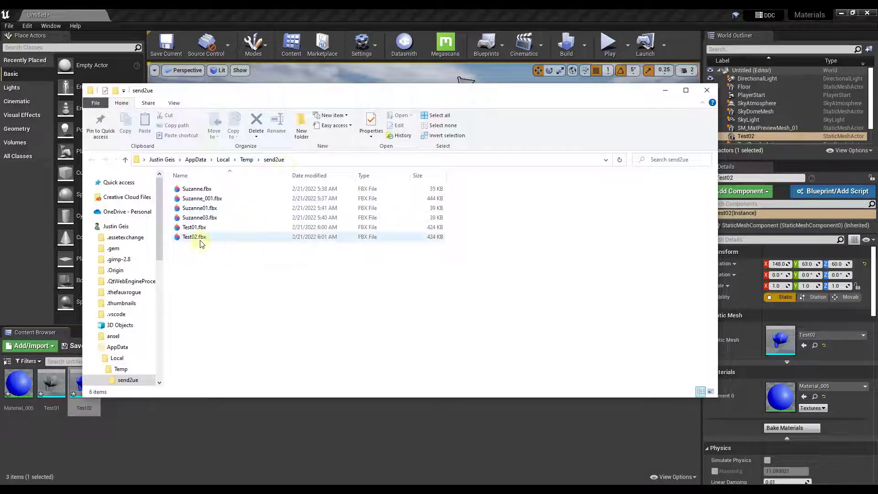
pyautogui.click(87, 228)
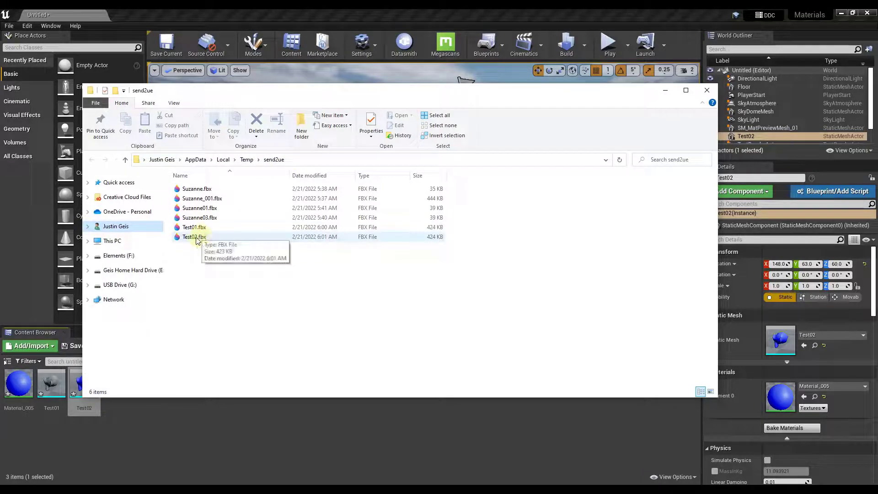
pyautogui.doubleClick(194, 236)
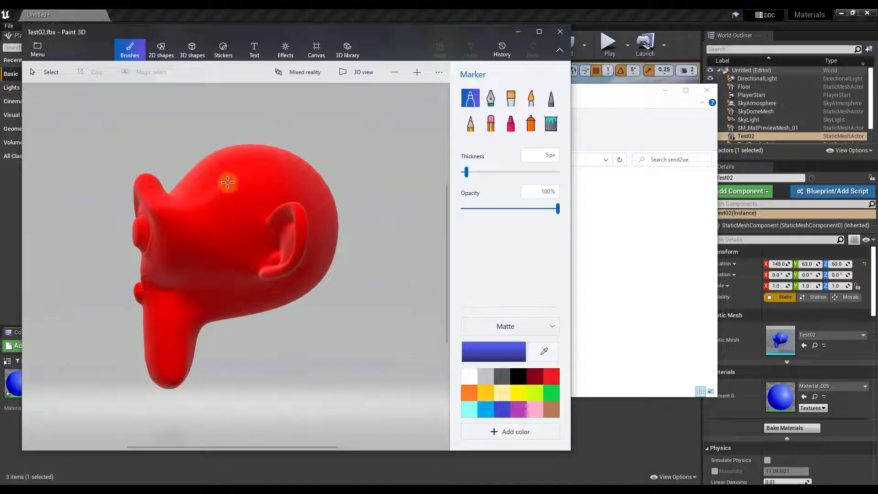
pyautogui.click(557, 33)
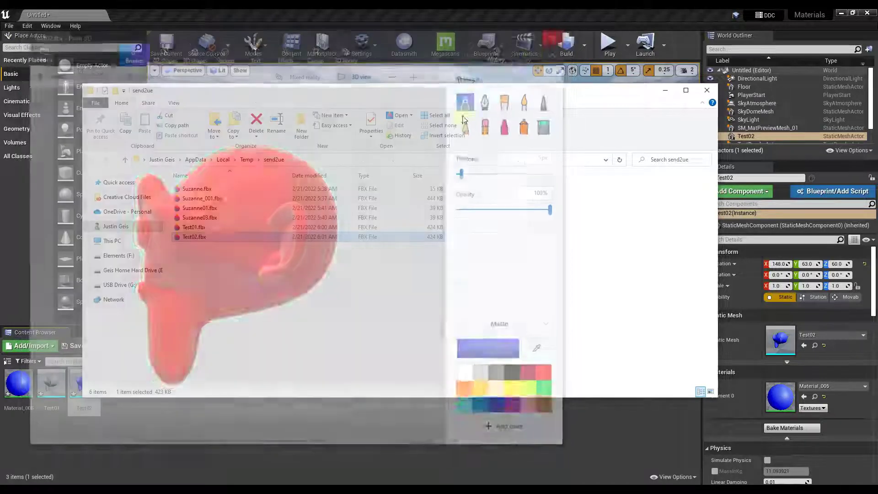
pyautogui.click(237, 428)
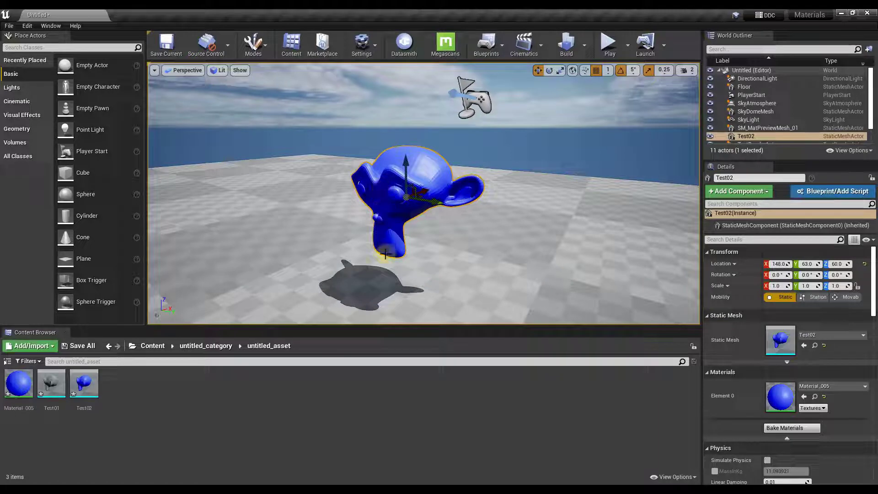
# - Delete the Test02 actor from the level and try to delete the Test02 mesh from the untitled_asset folder
pyautogui.press('Delete')
pyautogui.click(82, 384)
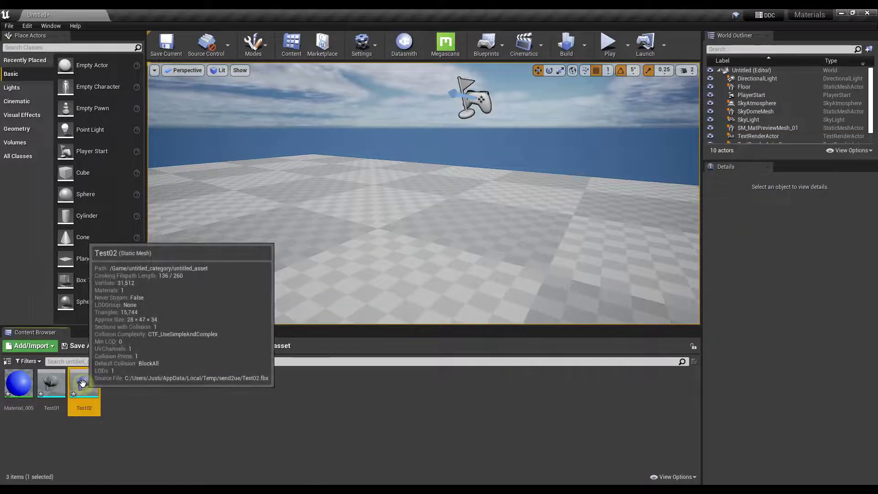
pyautogui.press('Delete')
pyautogui.click(359, 399)
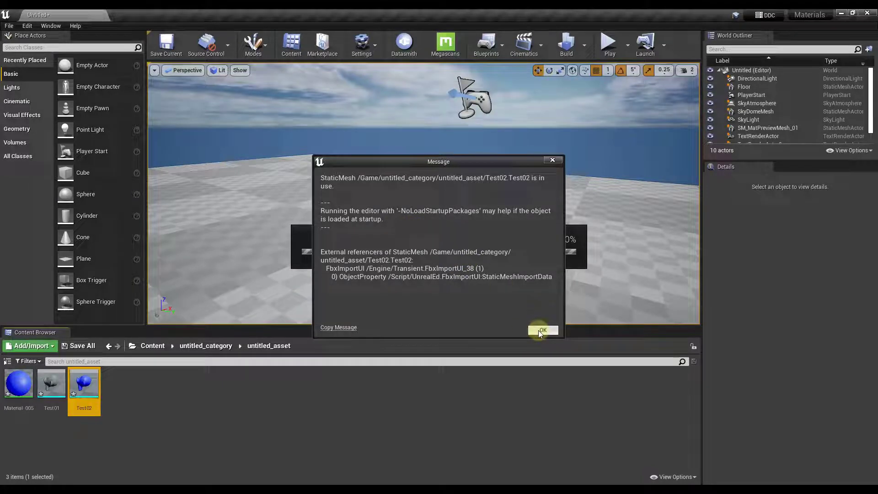
pyautogui.click(540, 330)
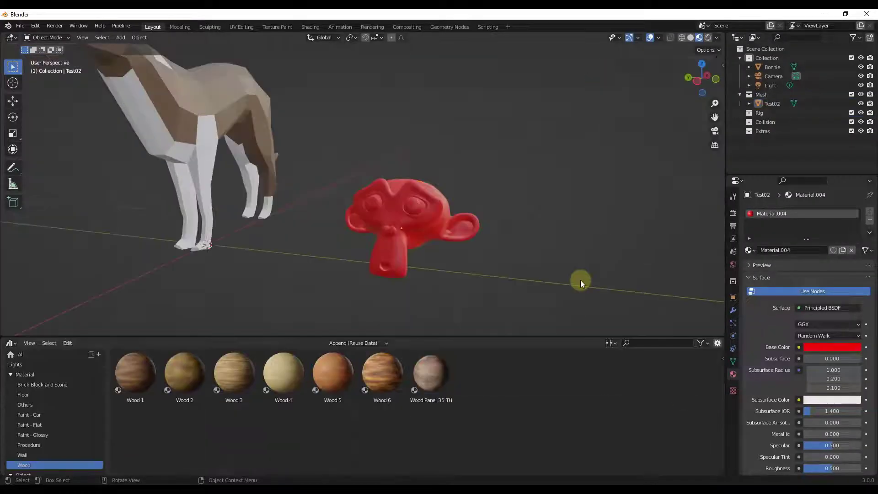
# - In Blender, duplicate Test02 with an offset along the Y axis and delete the original object
pyautogui.click(407, 232)
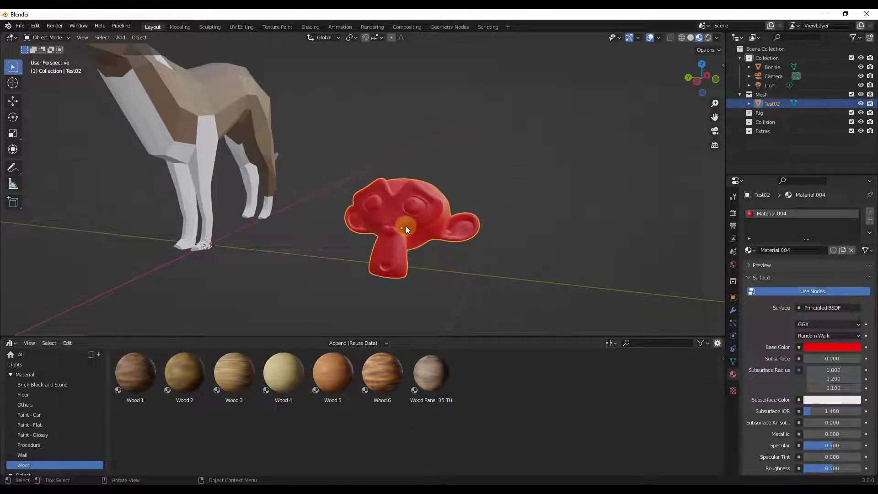
pyautogui.hotkey('shift', 'd')
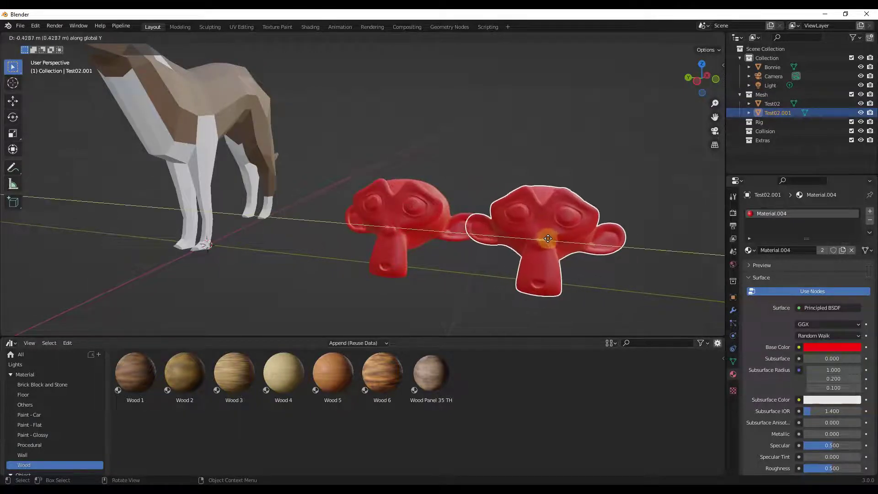
pyautogui.click(554, 238)
pyautogui.click(425, 215)
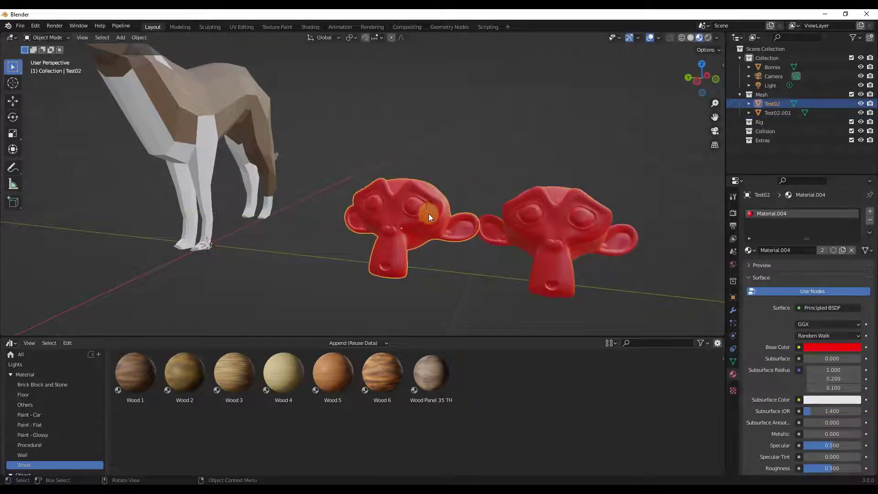
pyautogui.press('Delete')
# - Rename the duplicated monkey head as Test03 and frame it in the view
pyautogui.doubleClick(785, 104)
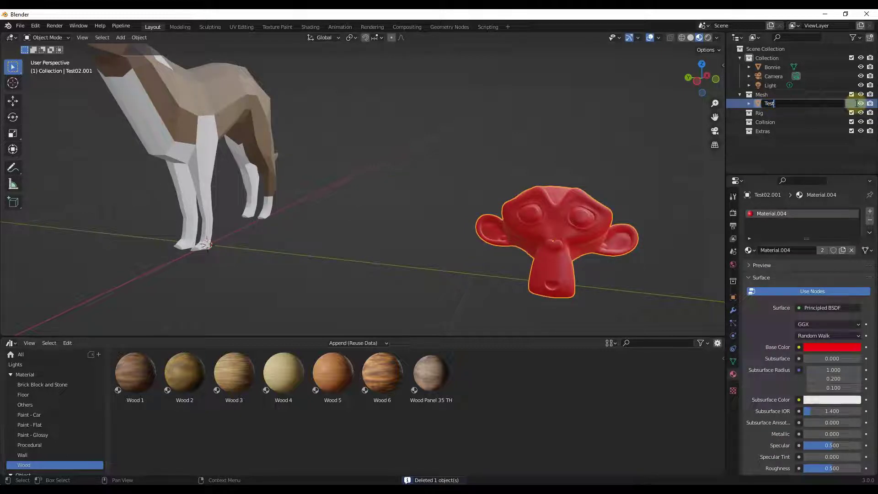
pyautogui.write('Test03')
pyautogui.press('Return')
pyautogui.press('KP_Decimal')
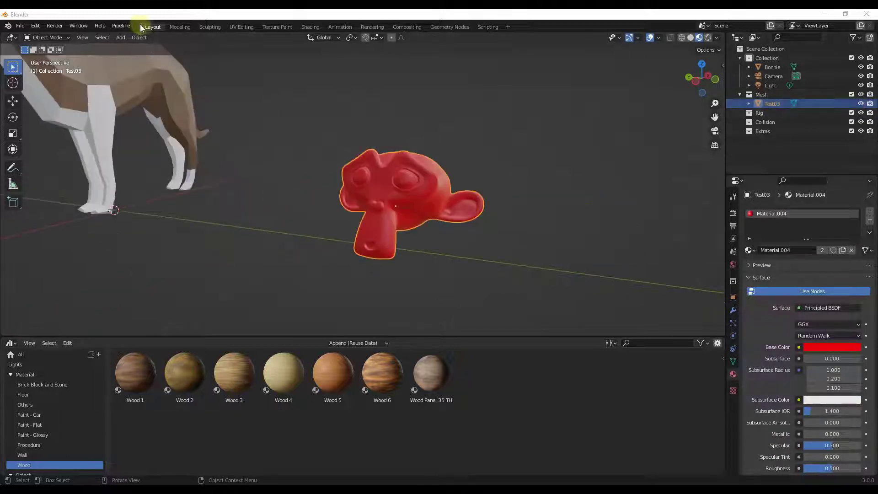
# - Export the Test03 object with Send to Unreal
pyautogui.click(121, 26)
pyautogui.moveTo(134, 53)
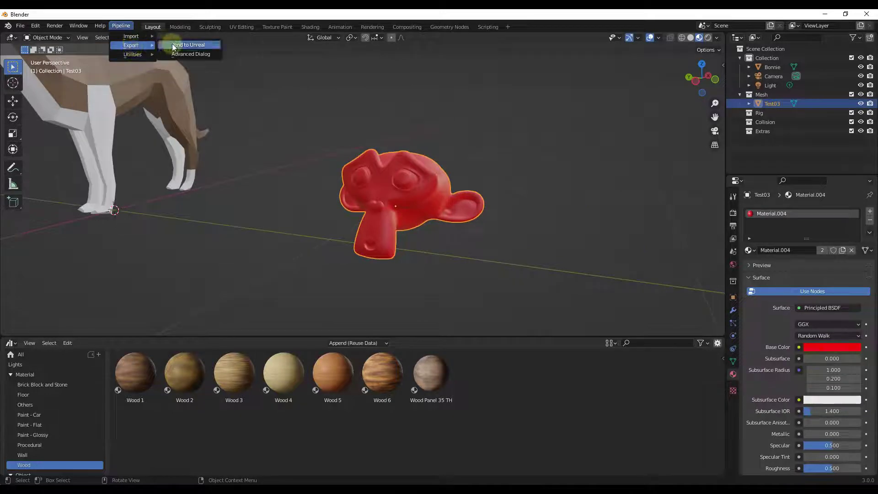
pyautogui.click(186, 45)
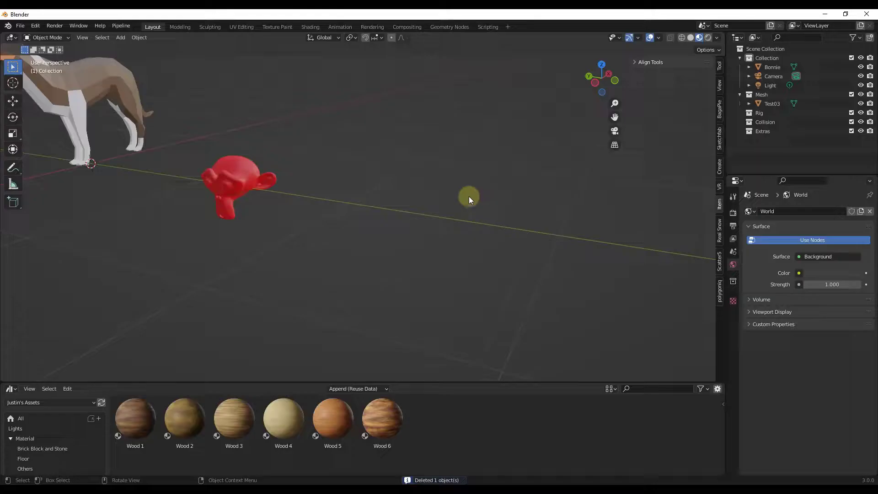
# - Add a cube beside the monkey head at about Y -2.28 m and scale it to about 0.25 m
pyautogui.moveTo(468, 196); pyautogui.dragTo(319, 197, button='middle')
pyautogui.hotkey('shift', 'a')
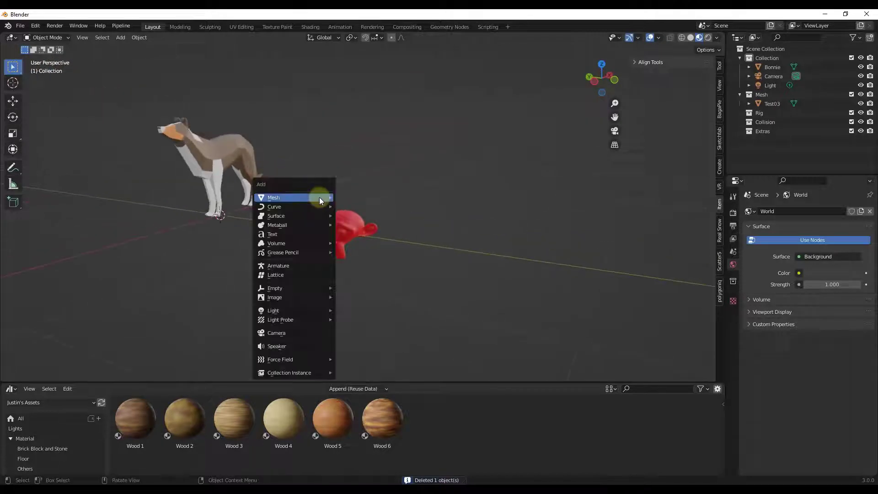
pyautogui.moveTo(319, 197)
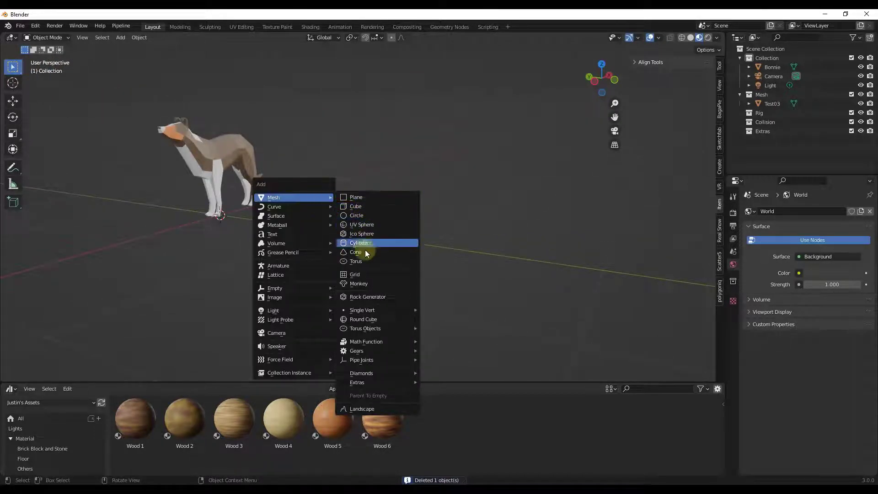
pyautogui.click(370, 207)
pyautogui.moveTo(317, 231); pyautogui.dragTo(647, 323)
pyautogui.press('s')
pyautogui.click(503, 261)
# - Scale the cube to about 1.08 m along Y and stretch it along Z into an upright wall panel
pyautogui.press('s')
pyautogui.press('x')
pyautogui.press('y')
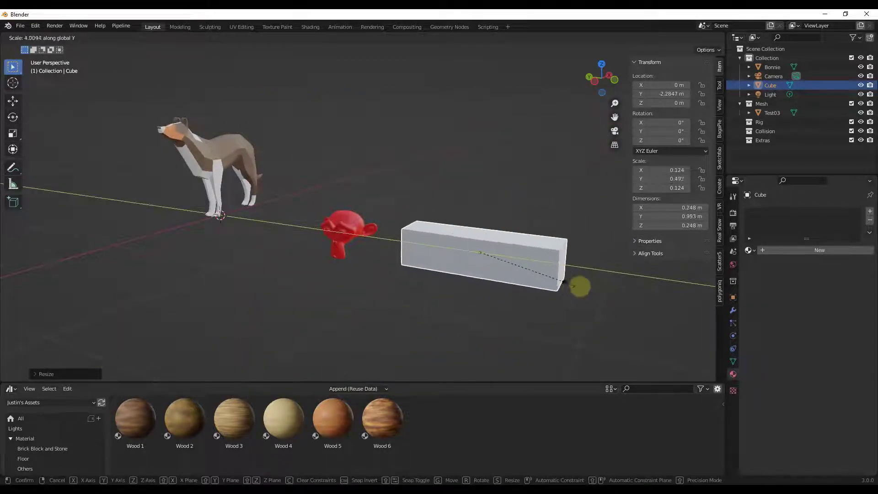
pyautogui.click(575, 287)
pyautogui.press('s')
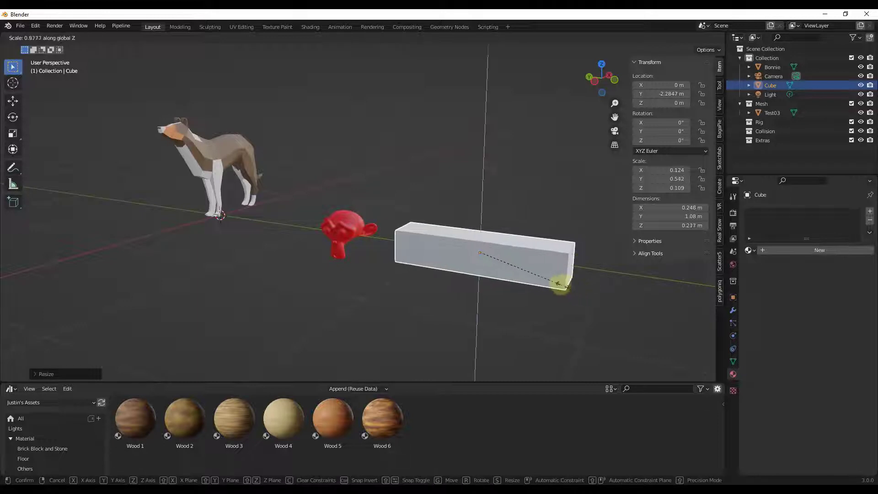
pyautogui.press('z')
pyautogui.click(572, 277)
# - Give the wall panel a new material in the Shading workspace using Principled Texture Setup with the Bricks04 3K texture maps
pyautogui.click(310, 27)
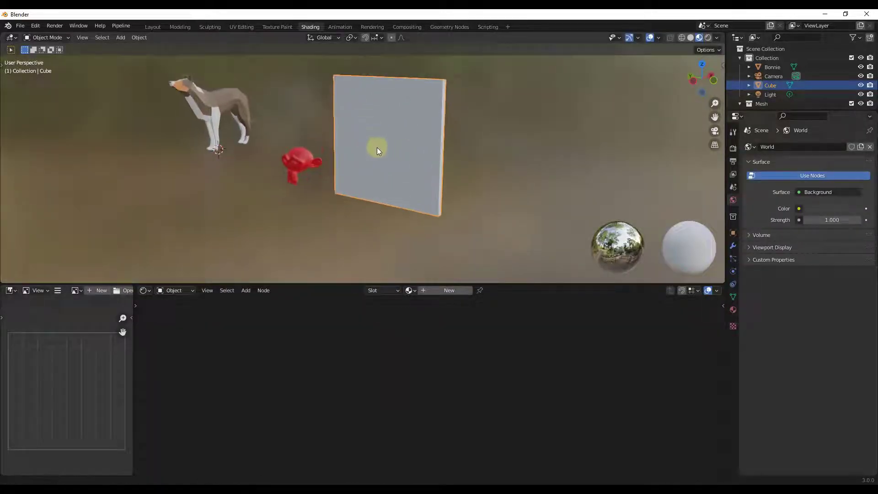
pyautogui.click(434, 290)
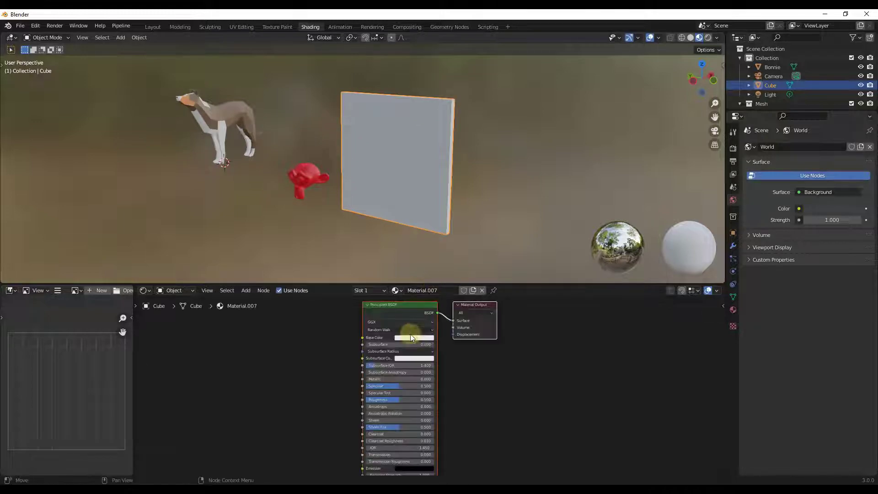
pyautogui.hotkey('ctrl', 'shift', 't')
pyautogui.doubleClick(250, 124)
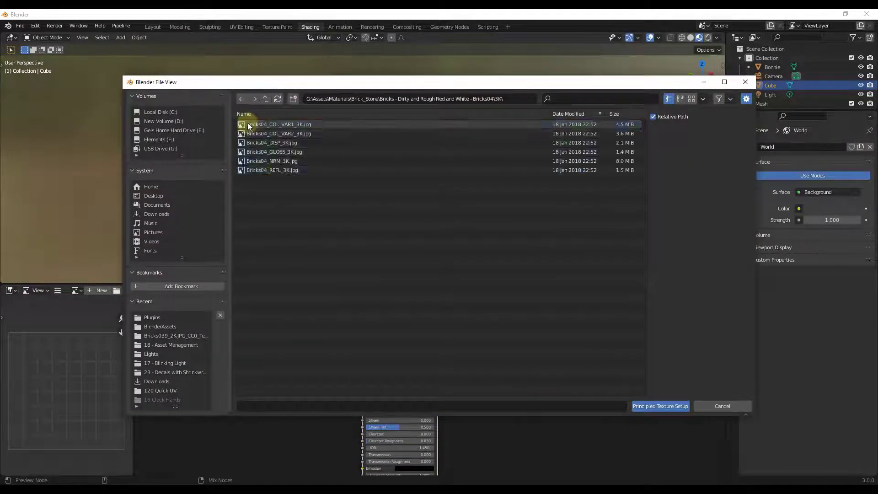
pyautogui.moveTo(248, 123); pyautogui.dragTo(274, 174)
pyautogui.press('Return')
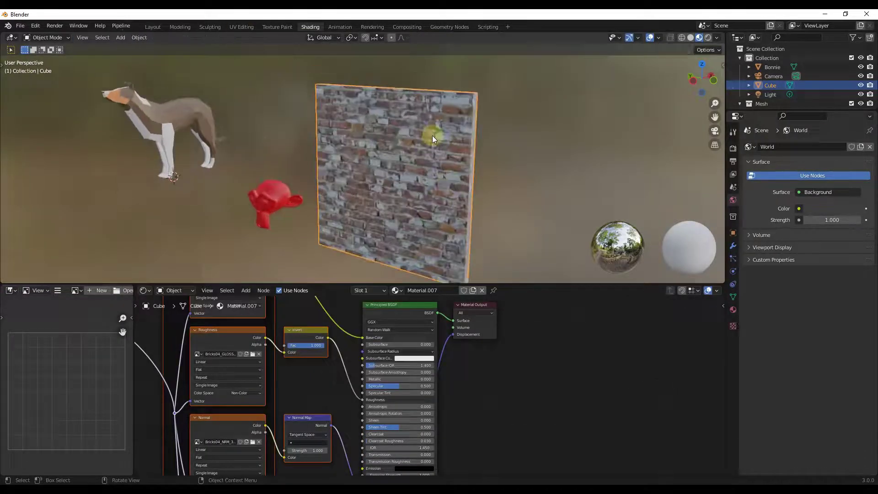
pyautogui.scroll(-2, 406, 172)
pyautogui.scroll(2, 347, 141)
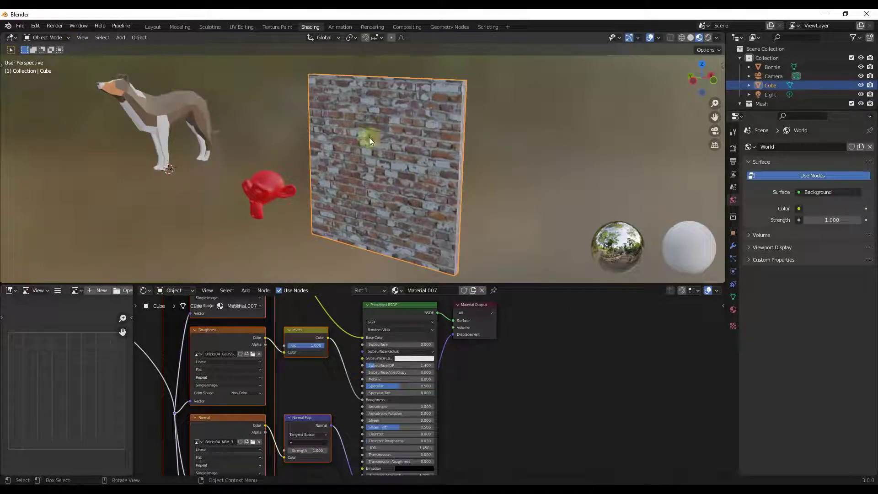
# - Rename the cube as BrickWall and move it into the Mesh collection
pyautogui.doubleClick(769, 86)
pyautogui.scroll(-1, 767, 89)
pyautogui.write('BrickWall')
pyautogui.press('Return')
pyautogui.moveTo(777, 63); pyautogui.dragTo(761, 85)
# - Send the brick wall in the Mesh collection to Unreal, switch to the Unreal Editor and close the message log
pyautogui.moveTo(355, 147)
pyautogui.mouseDown(button='middle')
pyautogui.moveTo(428, 141)
pyautogui.moveTo(355, 146)
pyautogui.mouseUp(button='middle')
pyautogui.click(120, 28)
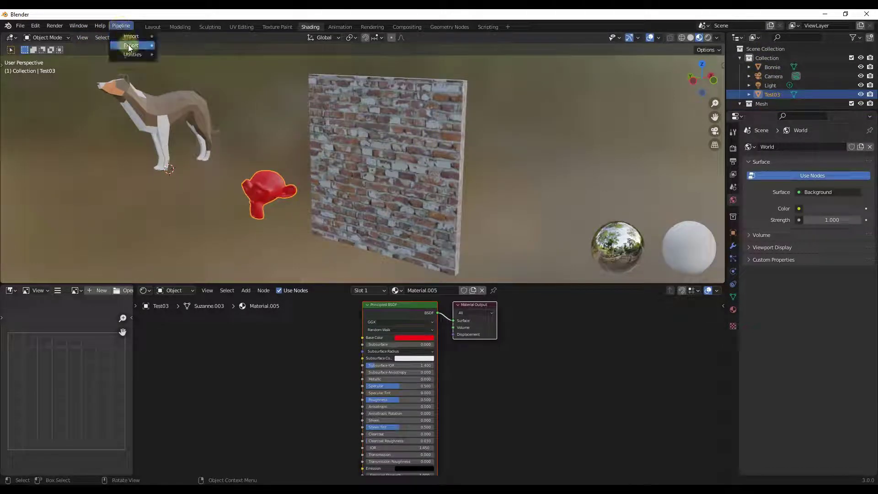
pyautogui.moveTo(137, 44)
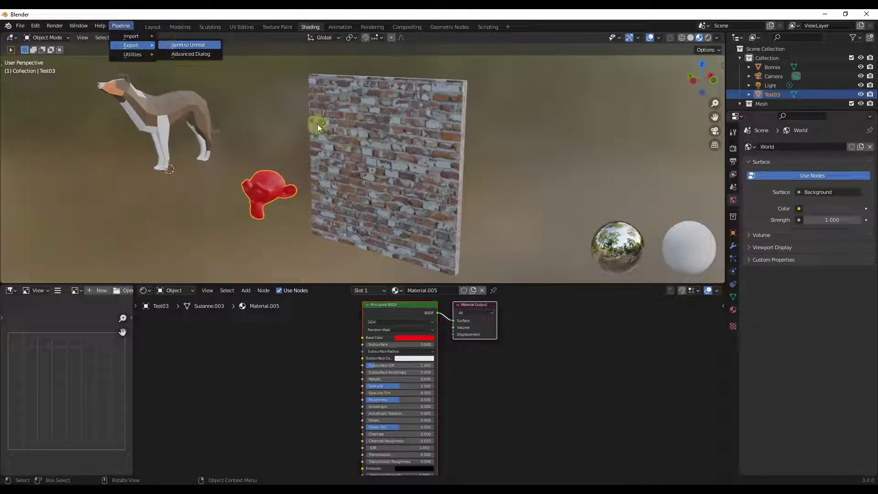
pyautogui.click(408, 184)
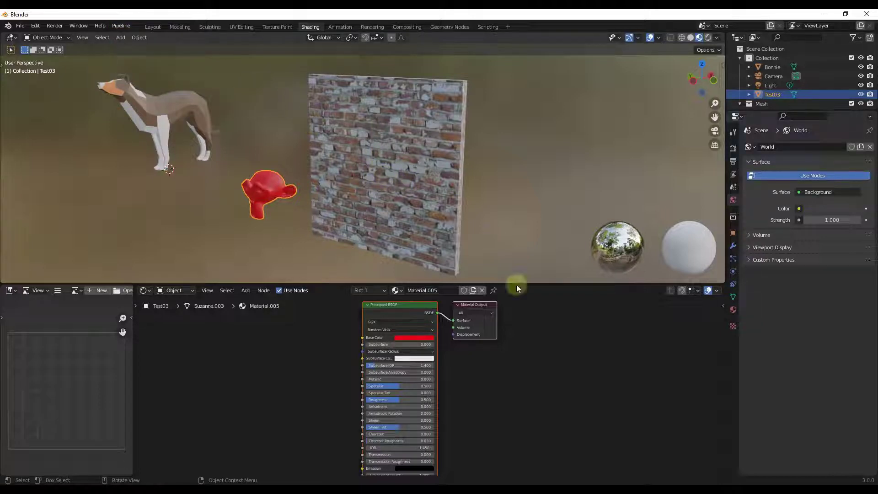
pyautogui.click(746, 462)
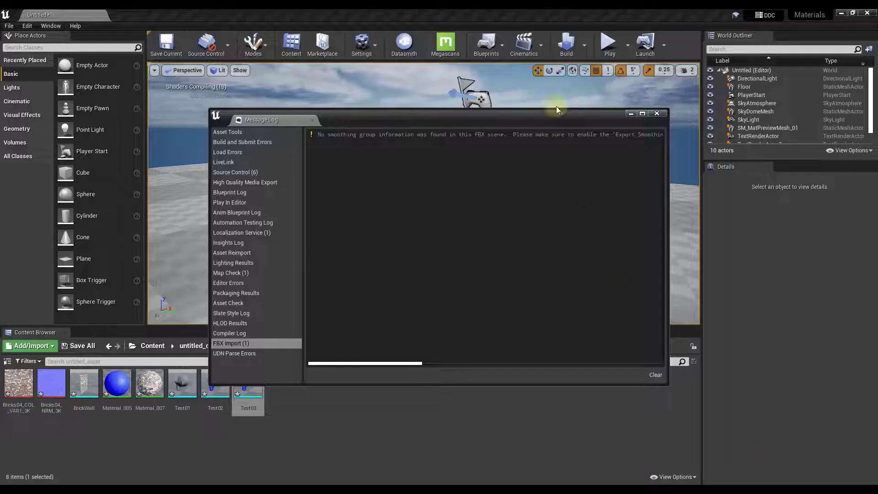
pyautogui.click(657, 113)
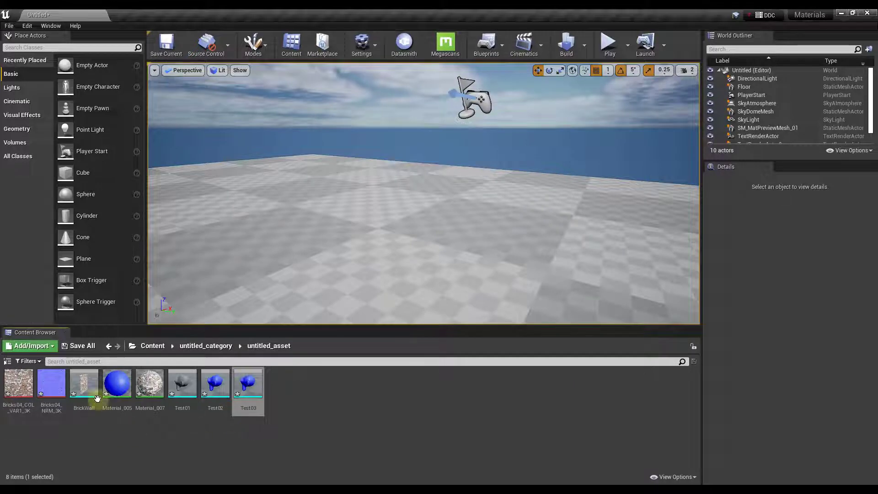
# - Place the imported BrickWall mesh in the level at about X 243, Y 28 and raise it to about Z 70
pyautogui.moveTo(83, 391); pyautogui.dragTo(470, 204)
pyautogui.press('f')
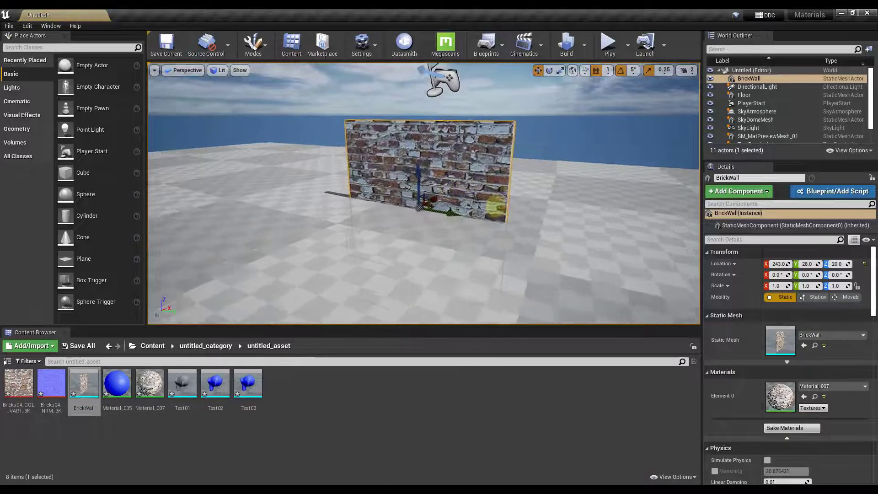
pyautogui.moveTo(408, 190); pyautogui.dragTo(417, 124)
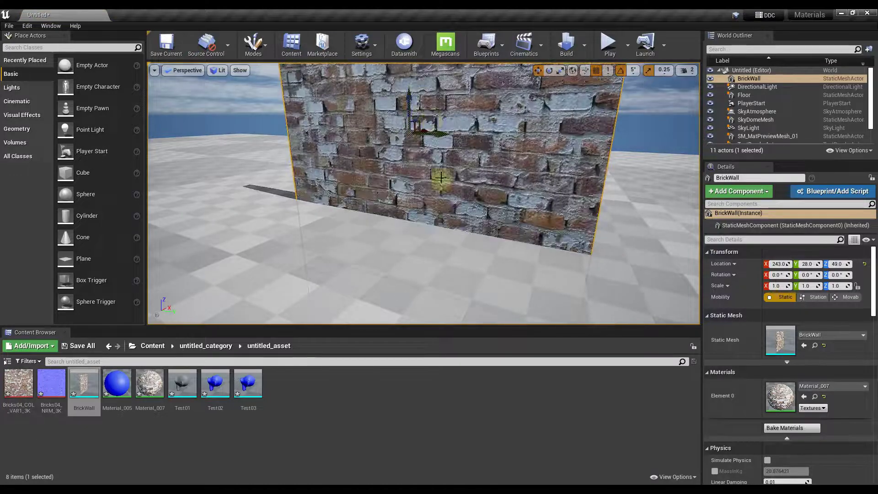
pyautogui.scroll(-6, 423, 192)
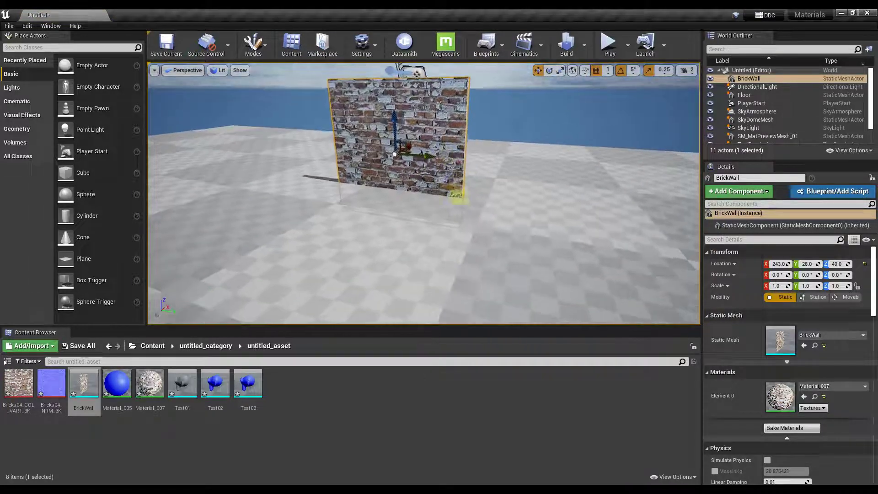
pyautogui.keyDown('alt'); pyautogui.moveTo(455, 181); pyautogui.dragTo(401, 128); pyautogui.keyUp('alt')
pyautogui.keyDown('alt'); pyautogui.moveTo(384, 163); pyautogui.dragTo(347, 160); pyautogui.keyUp('alt')
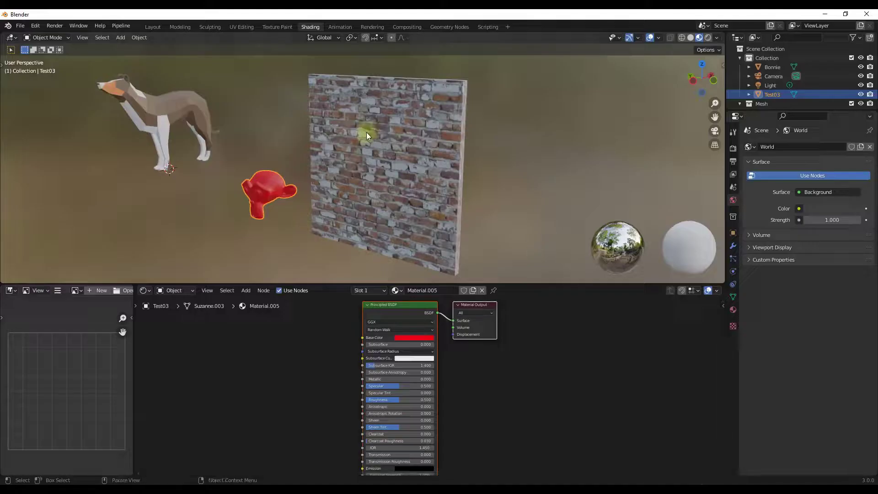
# - Switch to Blender, duplicate the brick wall to about Y -3.82 m, and move the original BrickWall from Mesh back to Collection
pyautogui.click(374, 155)
pyautogui.scroll(-4, 389, 151)
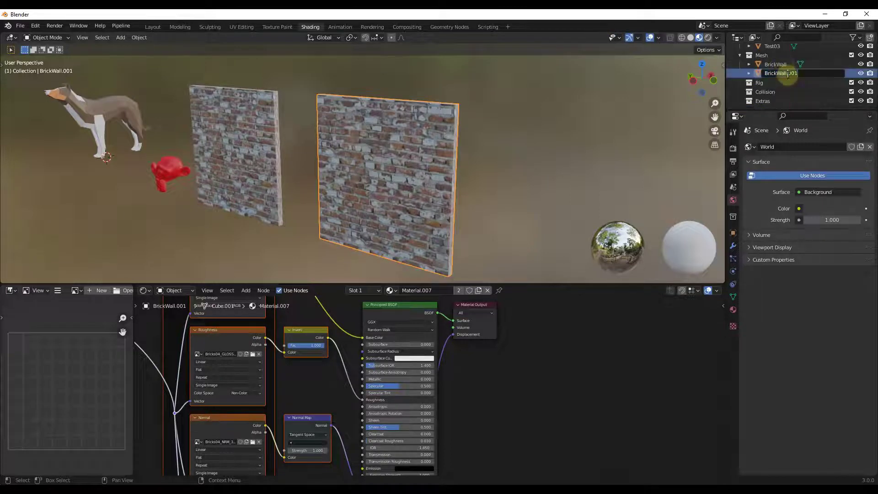
pyautogui.scroll(-3, 773, 78)
pyautogui.click(773, 82)
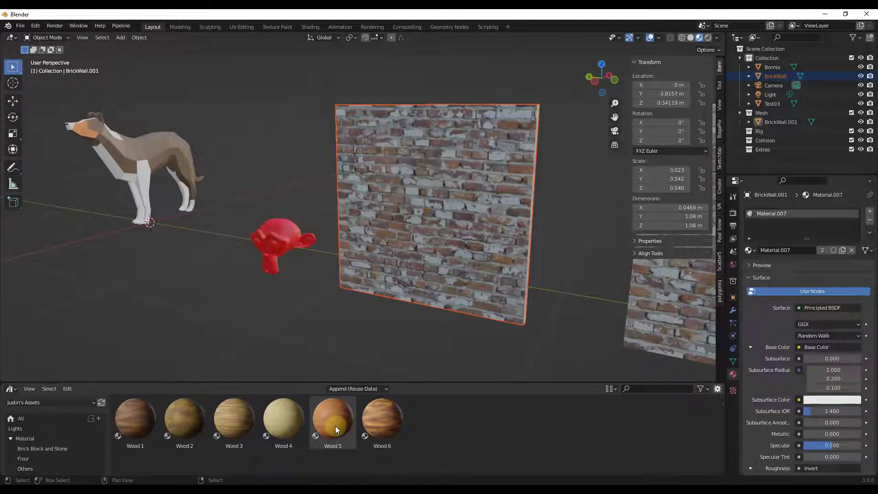
pyautogui.moveTo(336, 426); pyautogui.dragTo(464, 248)
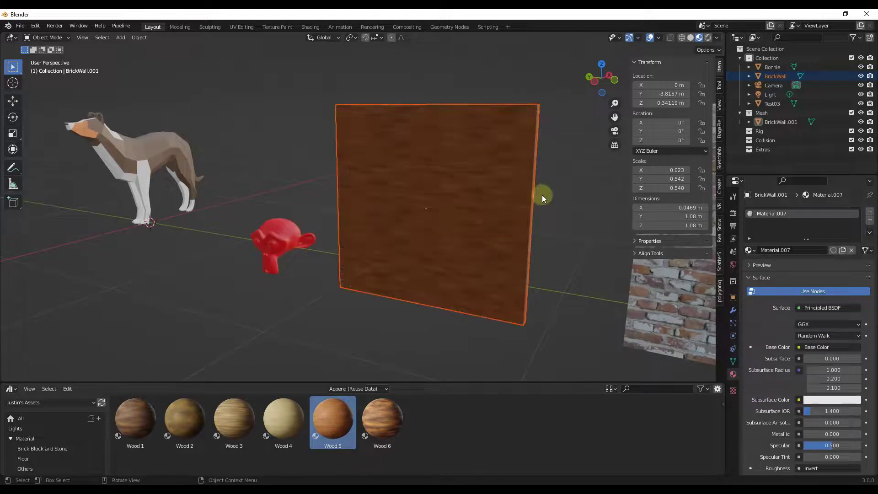
pyautogui.scroll(3, 543, 191)
pyautogui.scroll(-2, 522, 215)
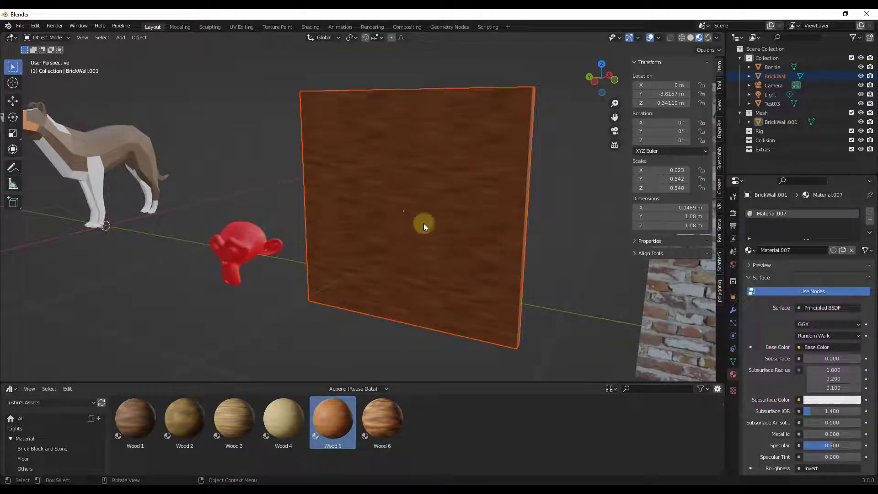
pyautogui.scroll(-3, 422, 233)
pyautogui.scroll(1, 452, 241)
pyautogui.scroll(-3, 446, 215)
pyautogui.scroll(3, 529, 234)
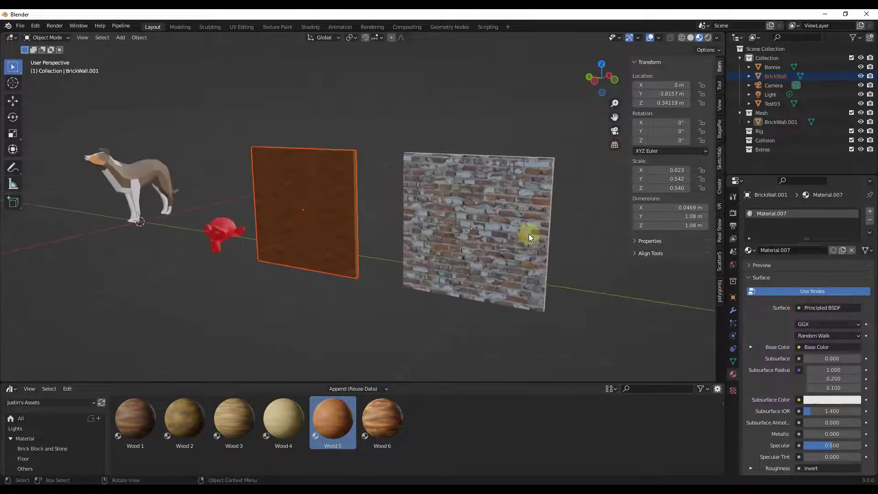
pyautogui.hotkey('ctrl', 'z')
# - Apply the Wood 5 material from the asset library to the duplicate wall, BrickWall.001, and leave only that wall selected
pyautogui.moveTo(350, 442); pyautogui.dragTo(509, 231)
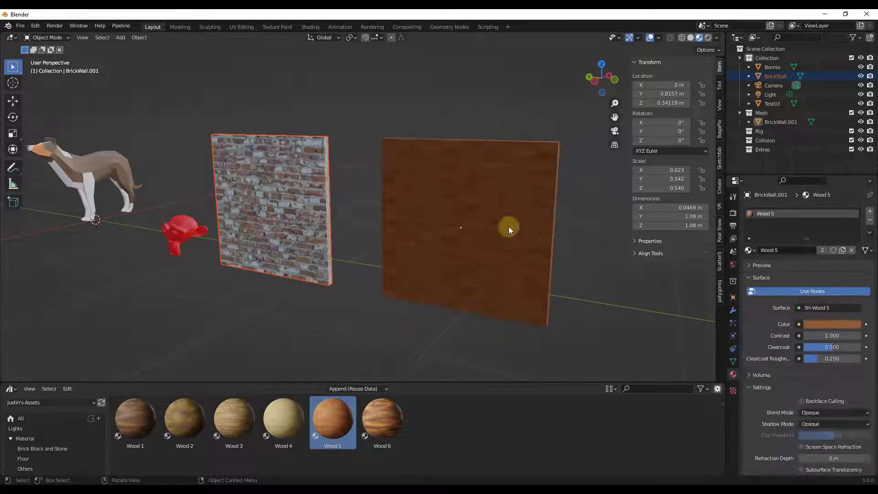
pyautogui.scroll(3, 548, 232)
pyautogui.click(789, 121)
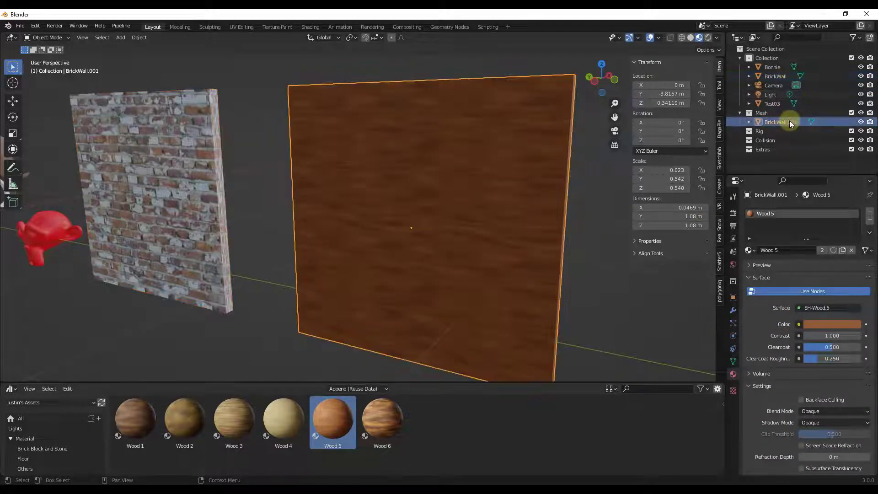
# - Send the wood-textured wall to Unreal, switch to the Unreal Editor and close the message log
pyautogui.click(121, 25)
pyautogui.moveTo(137, 45)
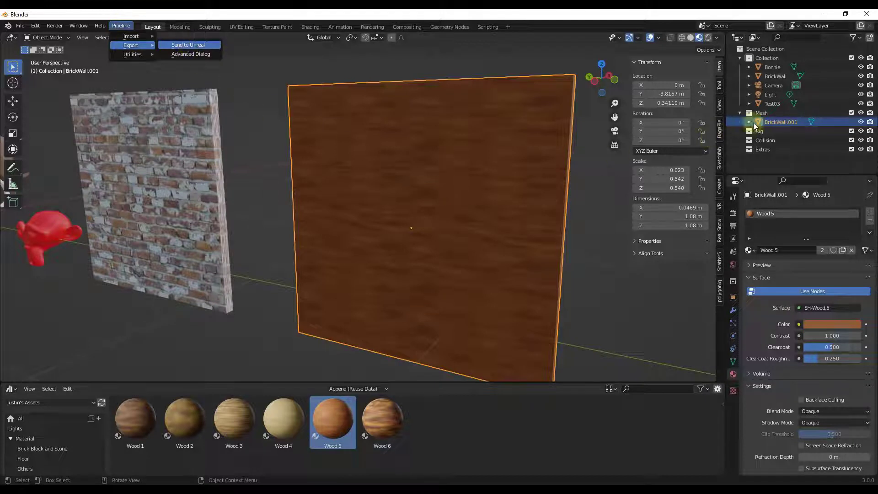
pyautogui.click(788, 127)
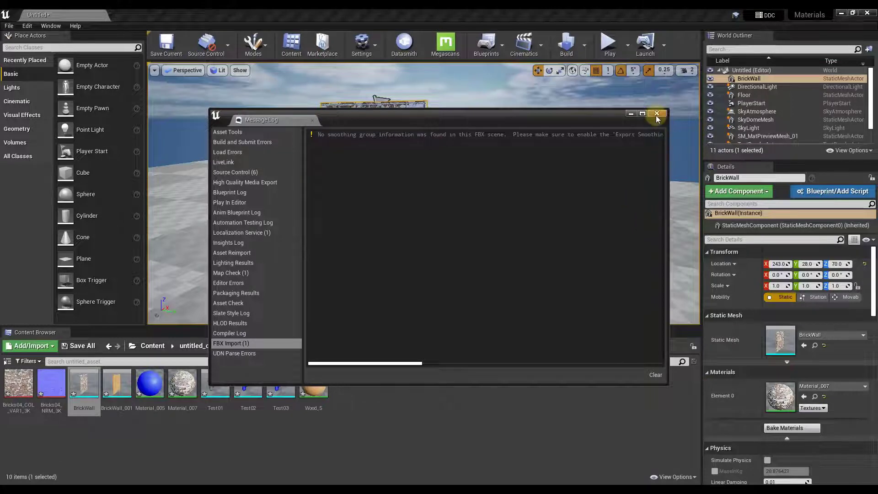
pyautogui.click(656, 113)
# - Place the BrickWall_001 mesh in the level beside the brick wall at about X 228, Y 190, Z 73
pyautogui.moveTo(372, 226); pyautogui.dragTo(329, 233)
pyautogui.moveTo(124, 387); pyautogui.dragTo(414, 134)
pyautogui.scroll(3, 416, 140)
pyautogui.moveTo(457, 206); pyautogui.dragTo(446, 169)
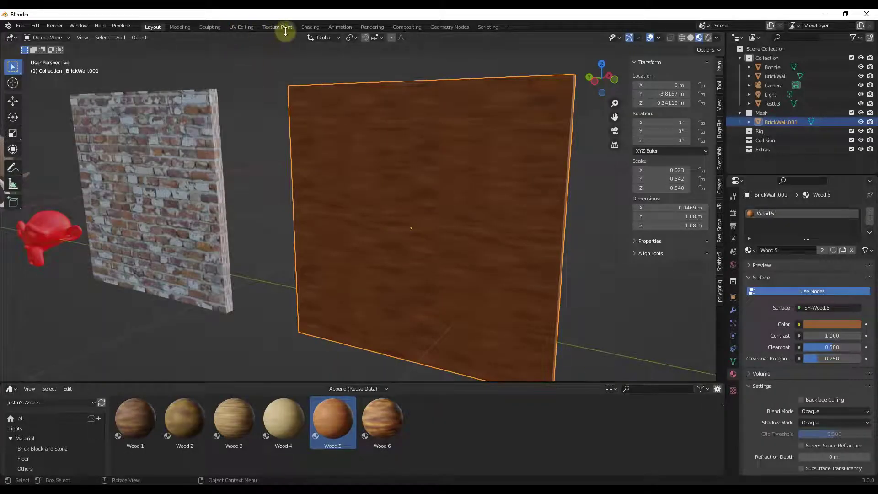
# - Switch to Blender and examine the nodes inside the SH-Wood.5 group of the wall's material in the Shading workspace
pyautogui.click(309, 27)
pyautogui.scroll(4, 479, 311)
pyautogui.press('Tab')
pyautogui.scroll(-5, 422, 382)
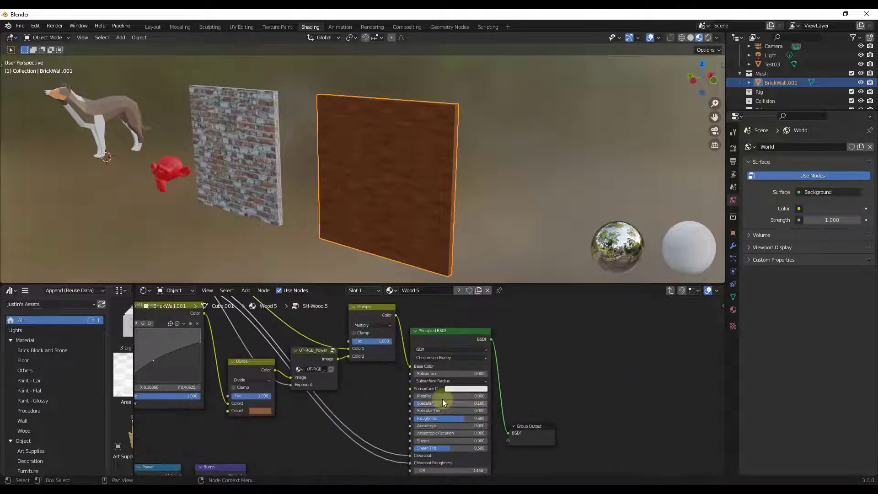
pyautogui.press('Tab')
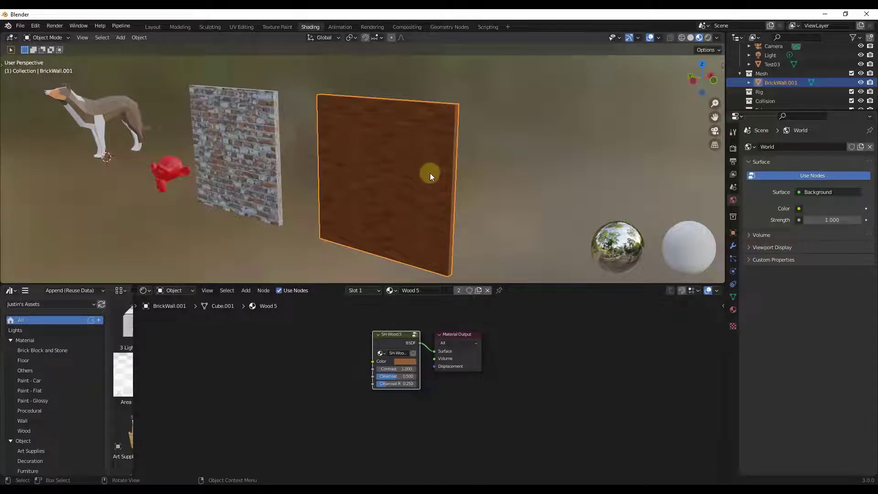
# - Add a Diamond mesh about 0.4 m wide at about Y -5.55 m, and move BrickWall.001 from Mesh back to Collection
pyautogui.moveTo(428, 177); pyautogui.dragTo(379, 172, button='middle')
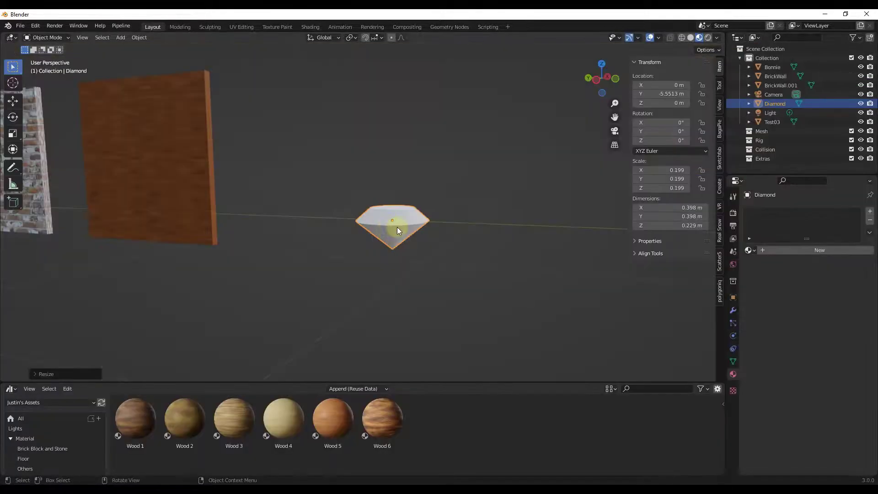
pyautogui.scroll(-2, 400, 227)
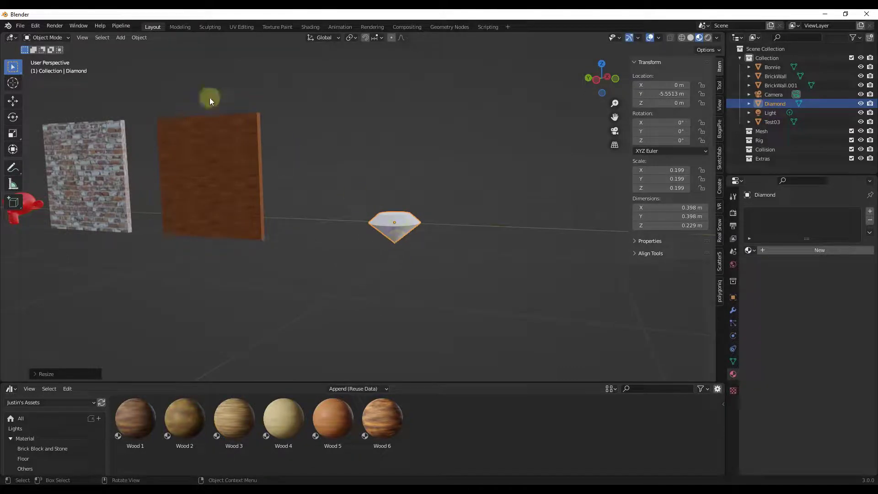
# - Turn off Use object origin in the export settings of the Send to Unreal Advanced Dialog
pyautogui.click(122, 25)
pyautogui.moveTo(126, 46)
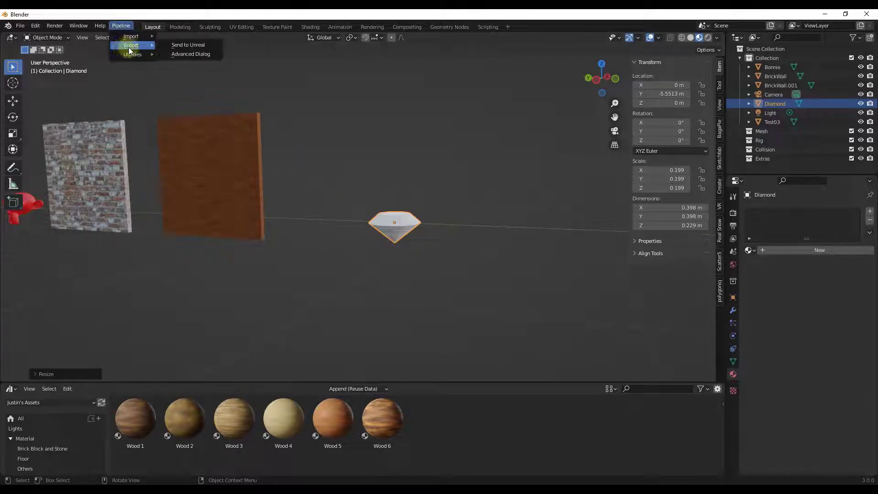
pyautogui.click(181, 54)
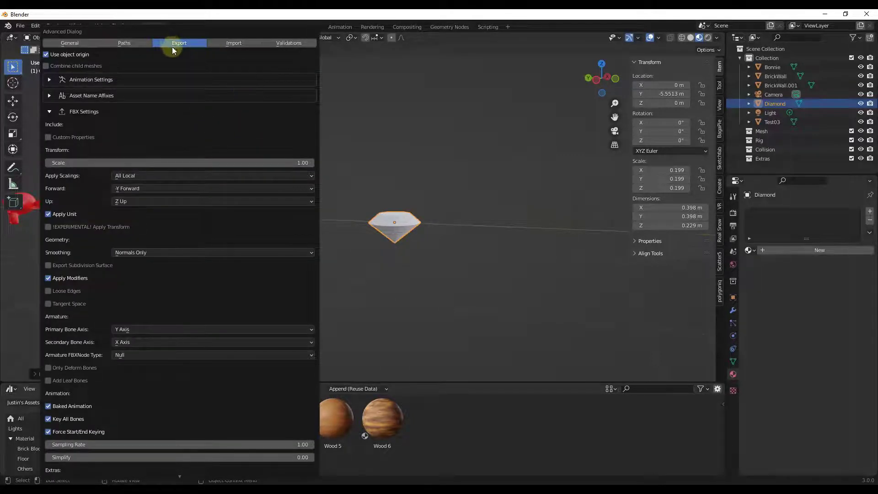
pyautogui.moveTo(57, 56)
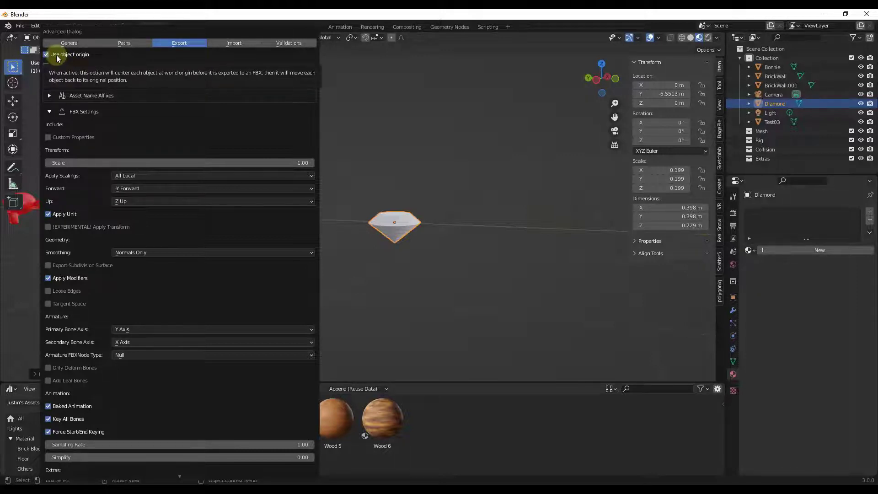
pyautogui.click(57, 56)
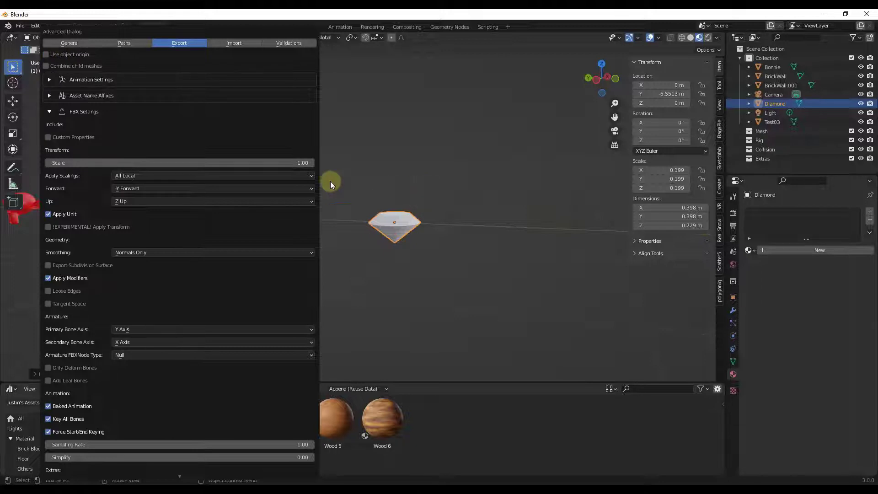
pyautogui.scroll(-2, 215, 274)
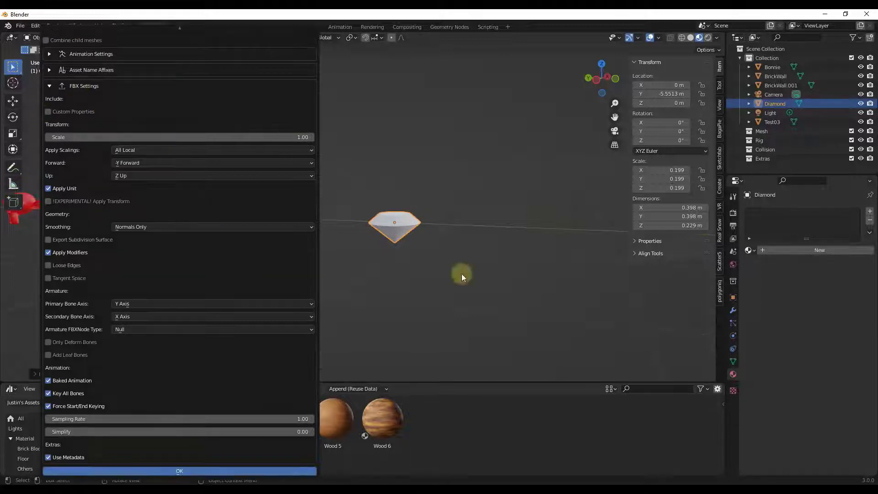
# - Move Diamond into the Mesh collection and export it to Unreal through the Advanced Dialog with Use object origin off
pyautogui.moveTo(772, 103); pyautogui.dragTo(764, 133)
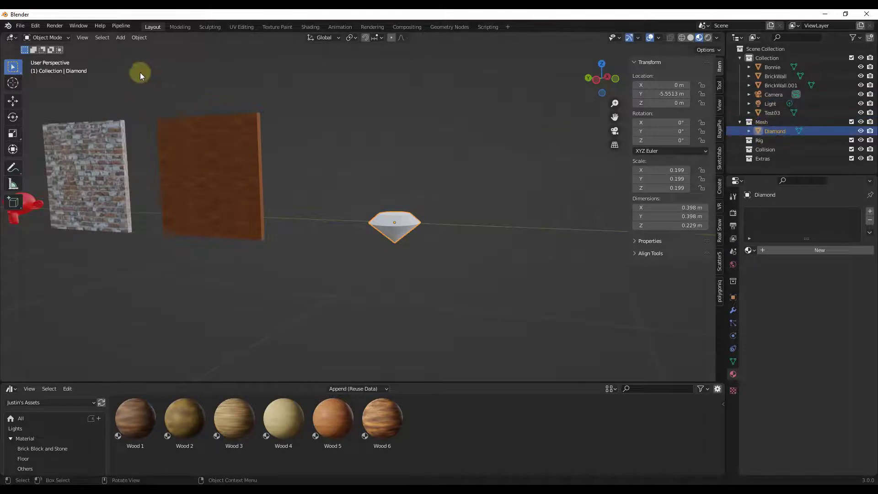
pyautogui.click(127, 28)
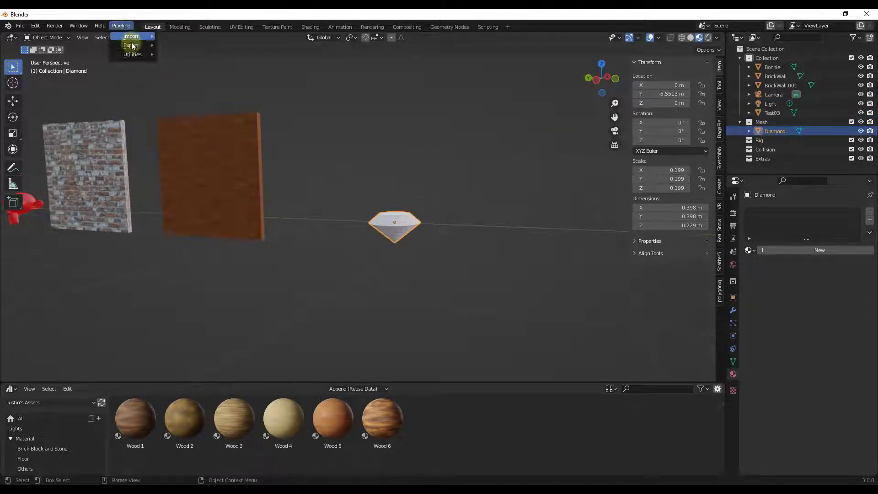
pyautogui.moveTo(132, 45)
pyautogui.click(190, 55)
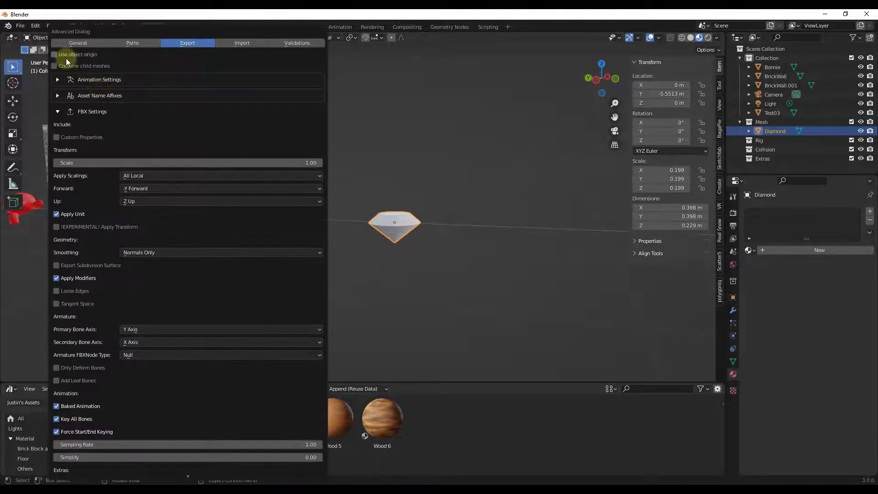
pyautogui.scroll(-2, 204, 311)
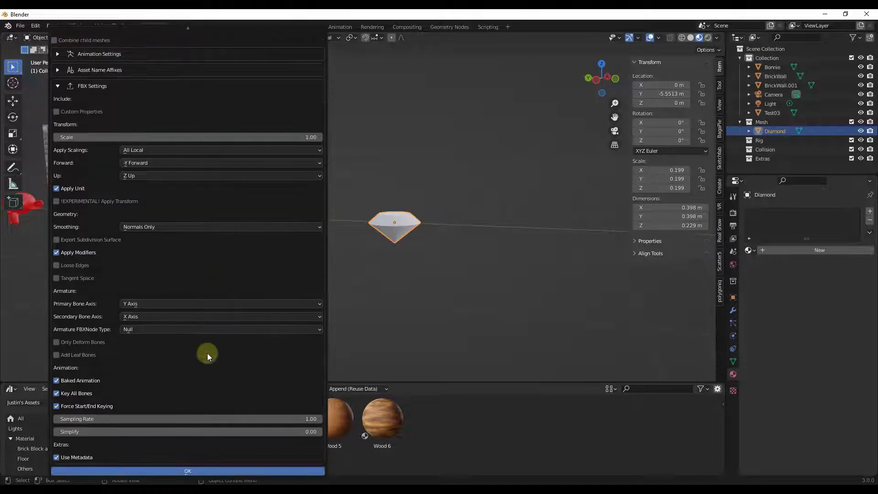
pyautogui.click(187, 471)
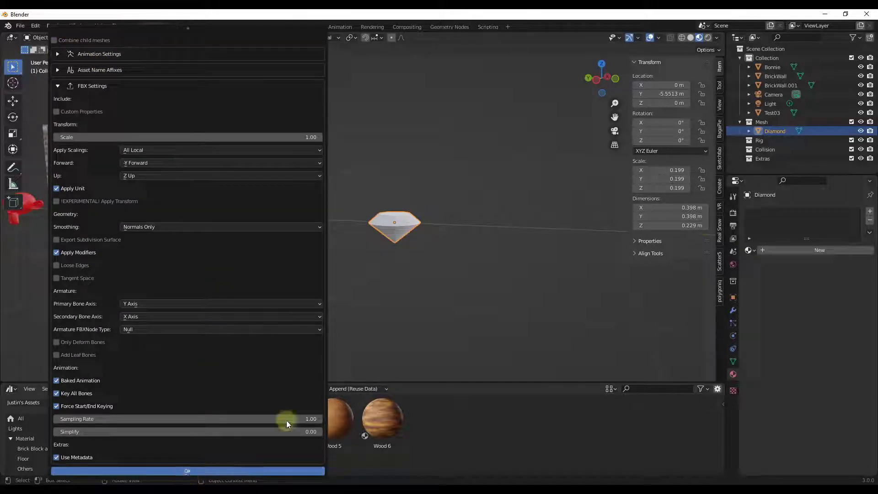
# - Switch to the Unreal Editor, close the message log, and place the Diamond mesh in the level at about X 313, Y 285, Z 20
pyautogui.scroll(-3, 400, 226)
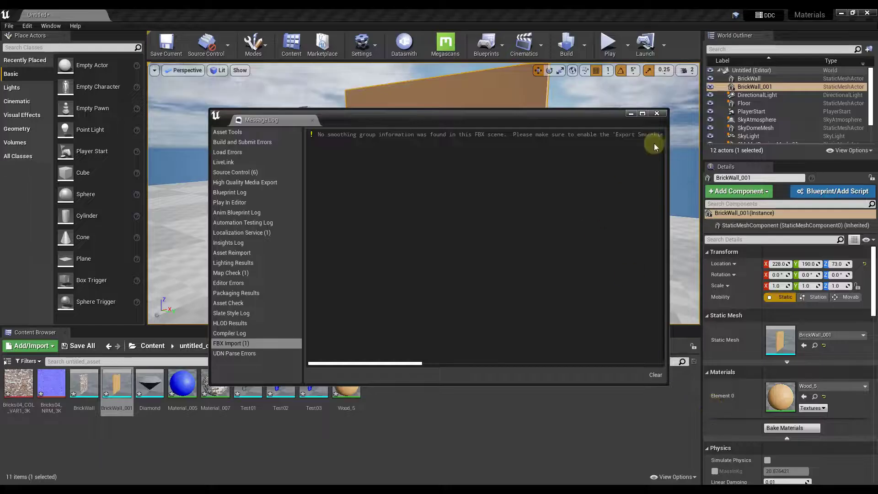
pyautogui.moveTo(148, 382); pyautogui.dragTo(622, 274)
pyautogui.scroll(-5, 507, 241)
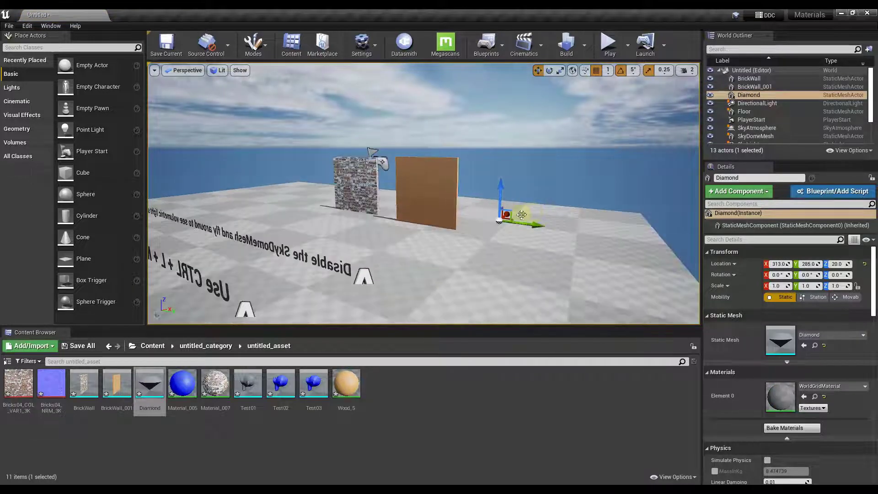
# - Examine where the placed Diamond mesh sits in the level relative to its pivot point
pyautogui.scroll(3, 508, 241)
pyautogui.scroll(-4, 543, 221)
pyautogui.scroll(1, 439, 213)
pyautogui.moveTo(439, 213); pyautogui.dragTo(519, 215, button='right')
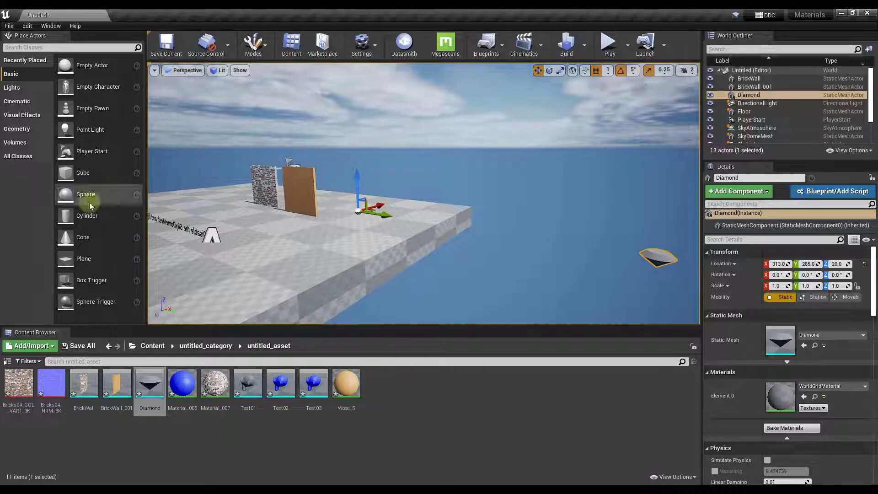
pyautogui.moveTo(397, 219); pyautogui.dragTo(375, 221)
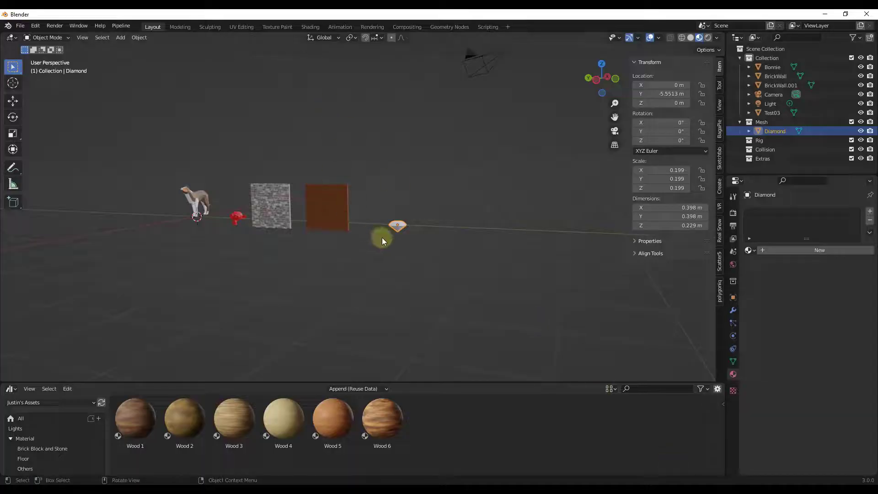
# - Switch to Blender and turn on Use object origin in the export settings of the Send to Unreal Advanced Dialog
pyautogui.scroll(4, 398, 207)
pyautogui.click(123, 26)
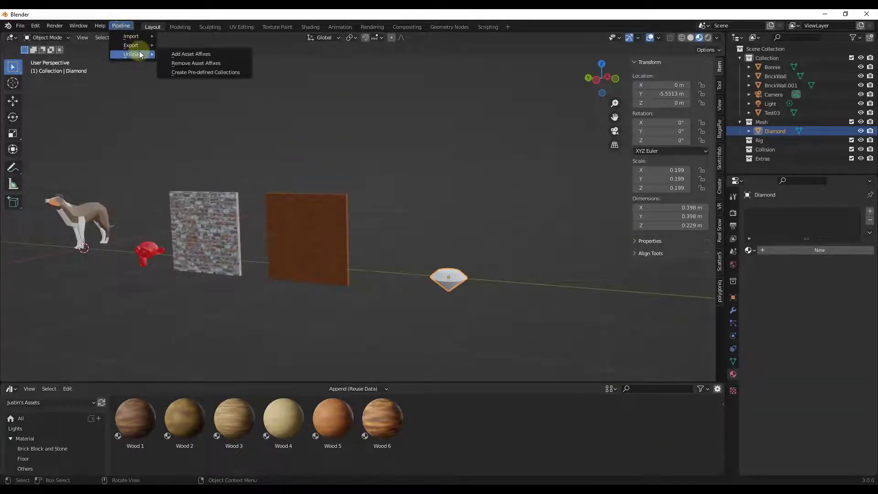
pyautogui.moveTo(132, 45)
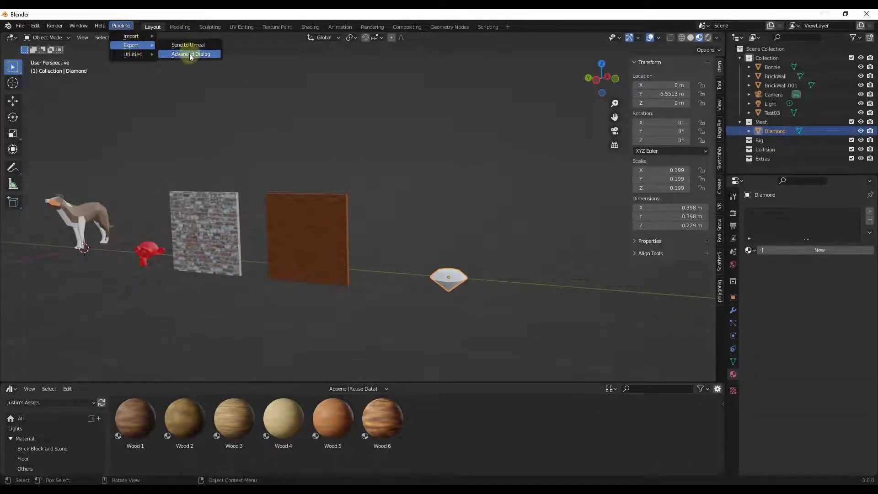
pyautogui.click(190, 55)
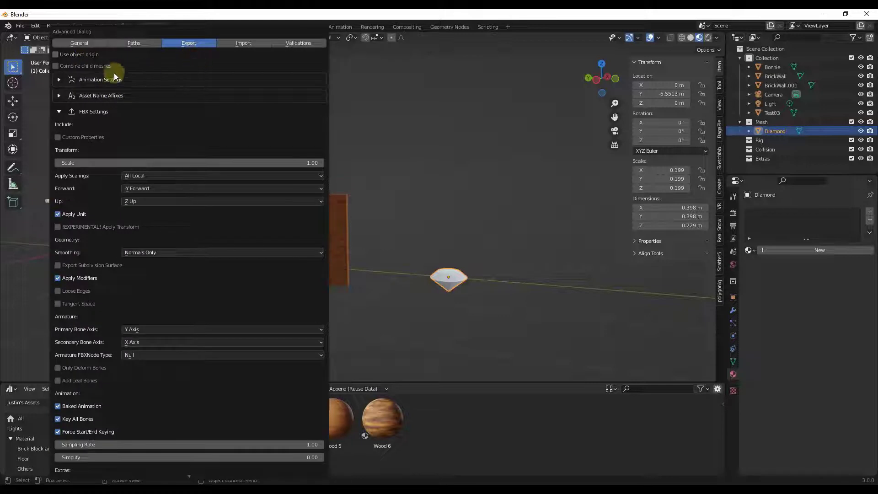
pyautogui.click(79, 54)
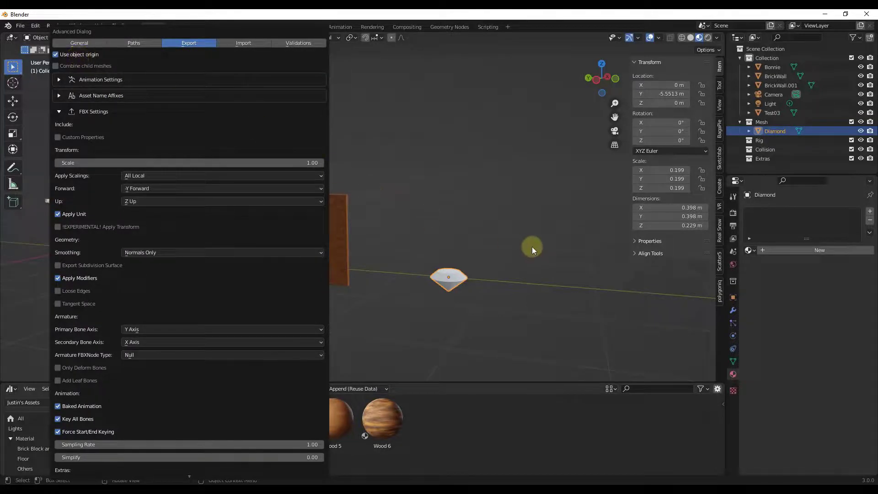